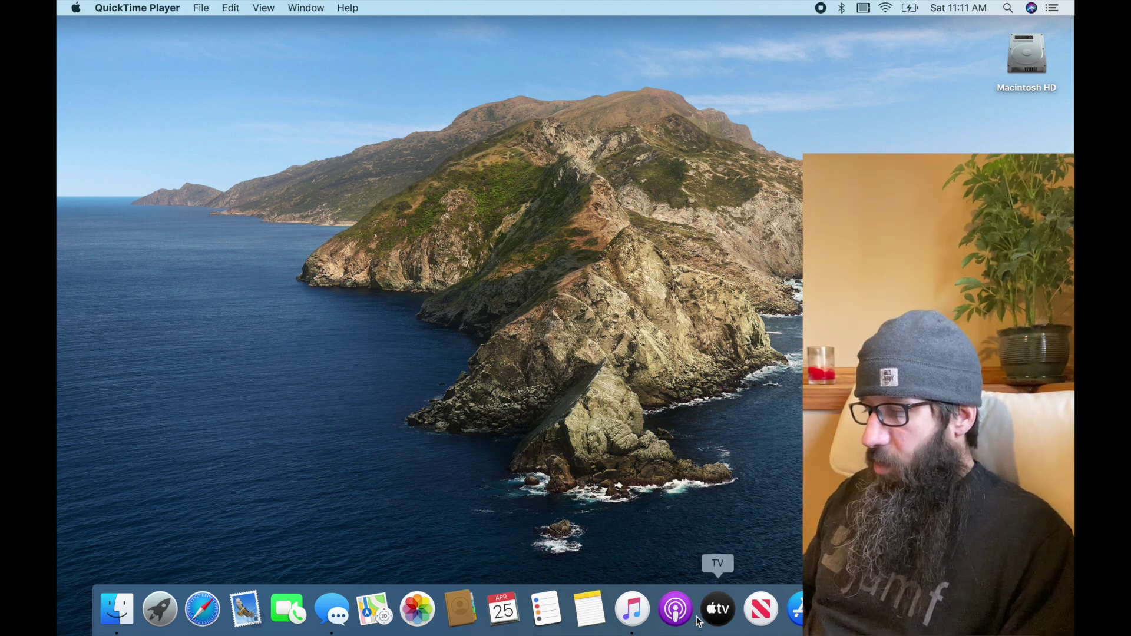
Deauthorize this computer in Music via Account > Authorizations, confirming with the Apple ID password
{"action": "left_click", "coordinate": [632, 610]}
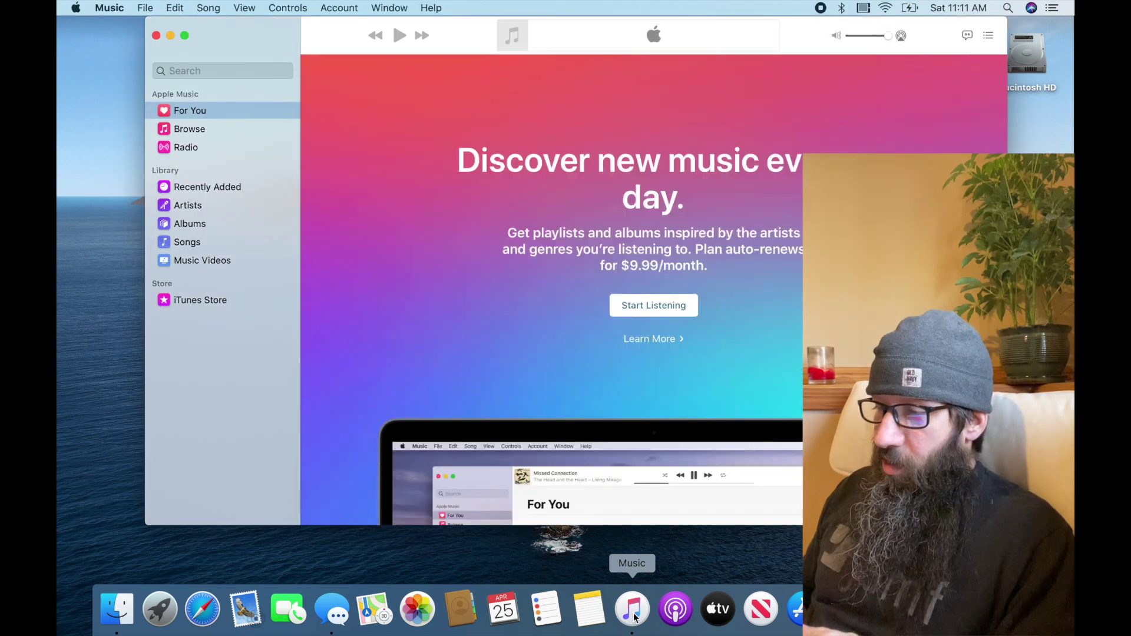
{"action": "left_click", "coordinate": [330, 9]}
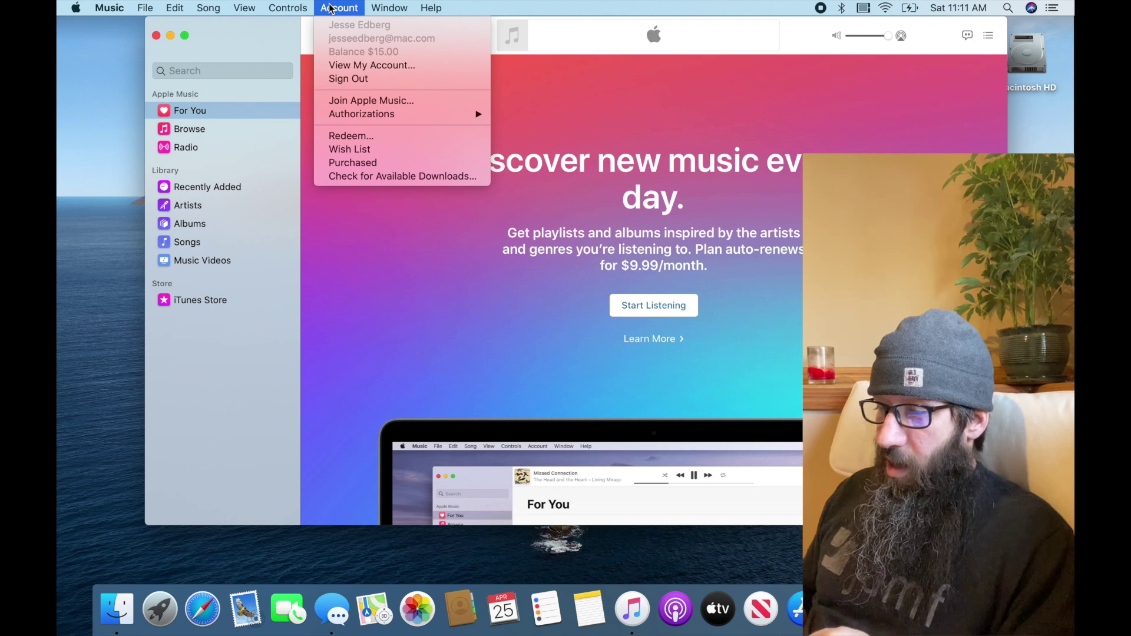
{"action": "mouse_move", "coordinate": [471, 115]}
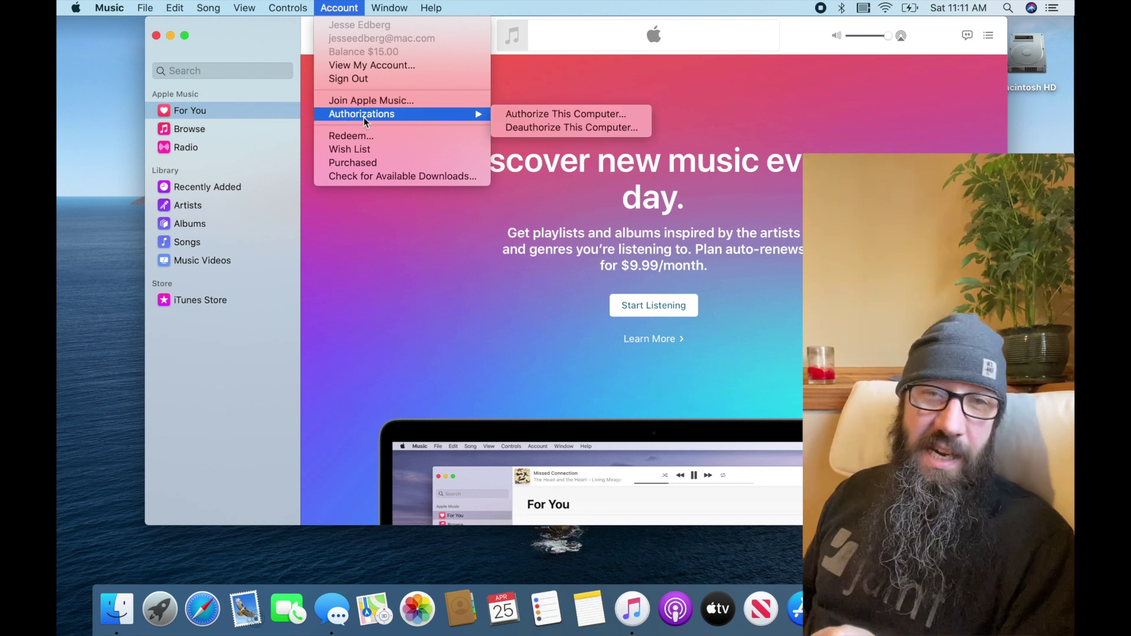
{"action": "left_click", "coordinate": [528, 131]}
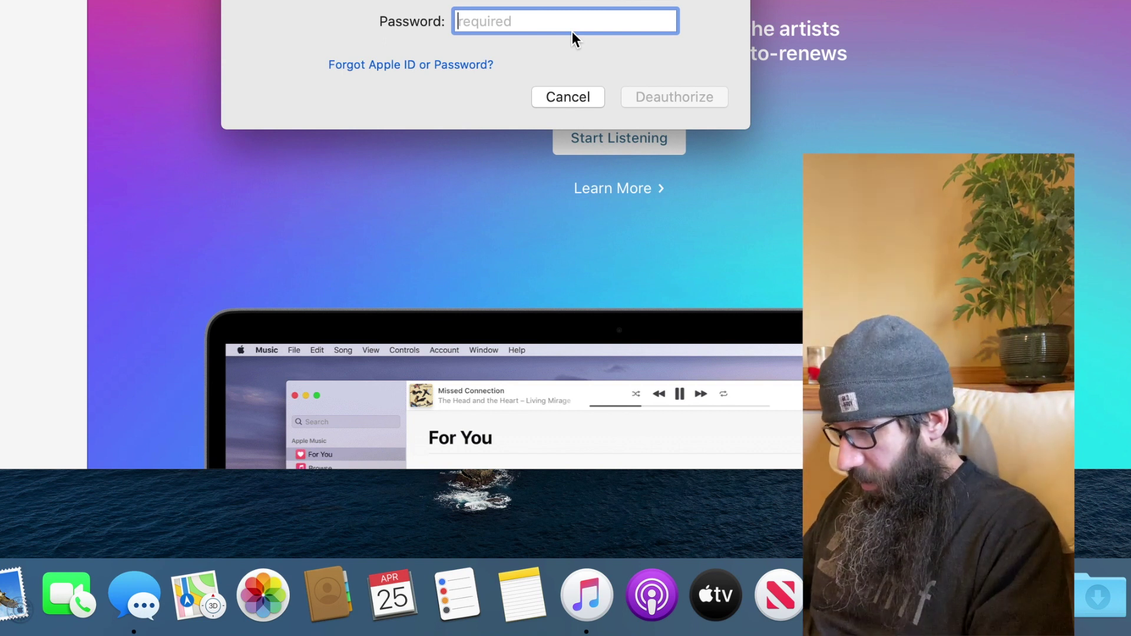
{"action": "type", "text": "*******"}
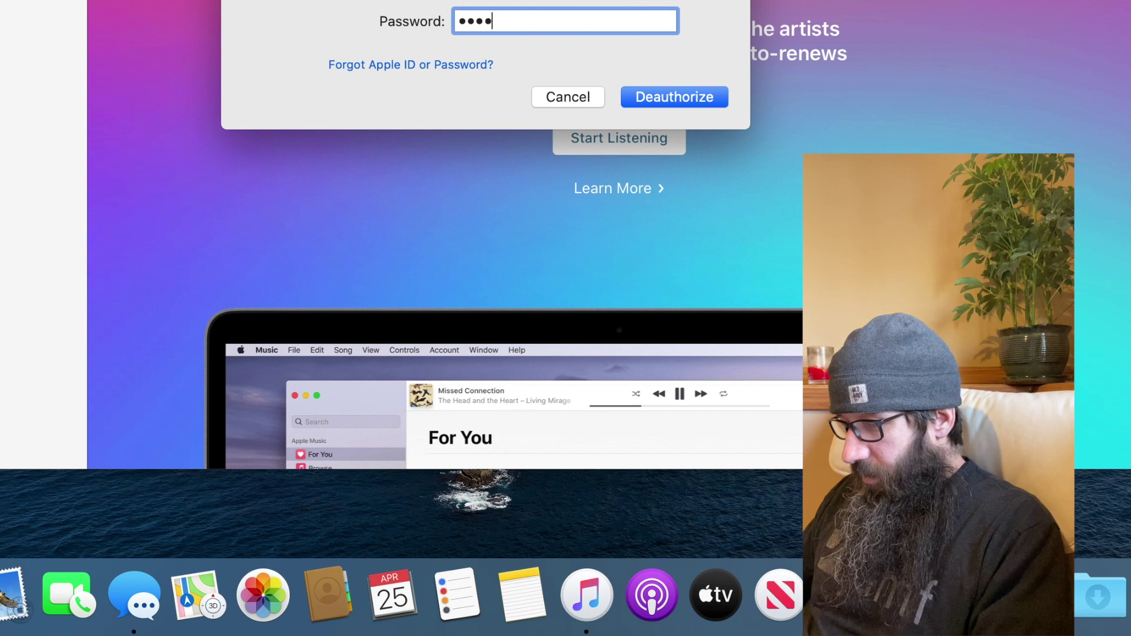
{"action": "type", "text": "**"}
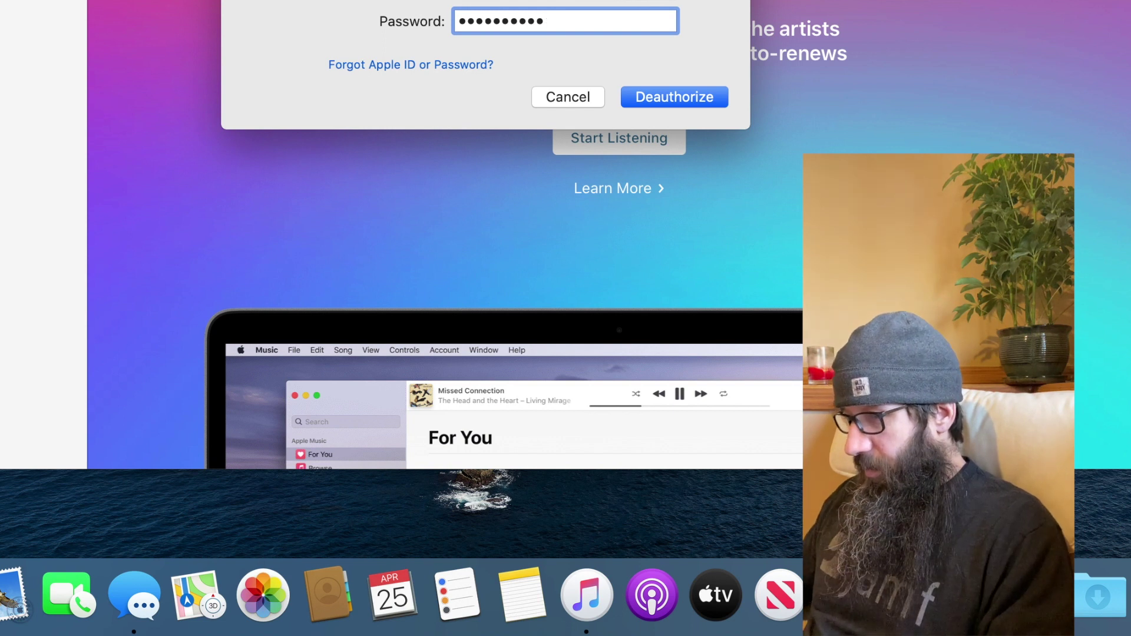
{"action": "type", "text": "****"}
{"action": "key", "text": "Return"}
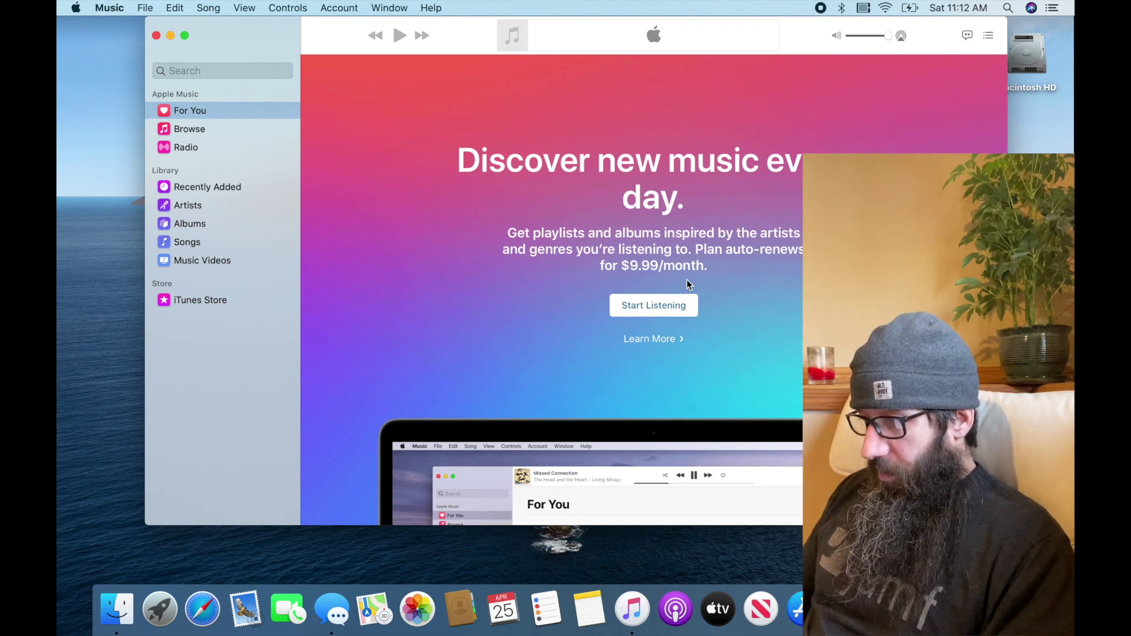
Hide Music and bring up the Apple ID settings in System Preferences
{"action": "key", "text": "super+h"}
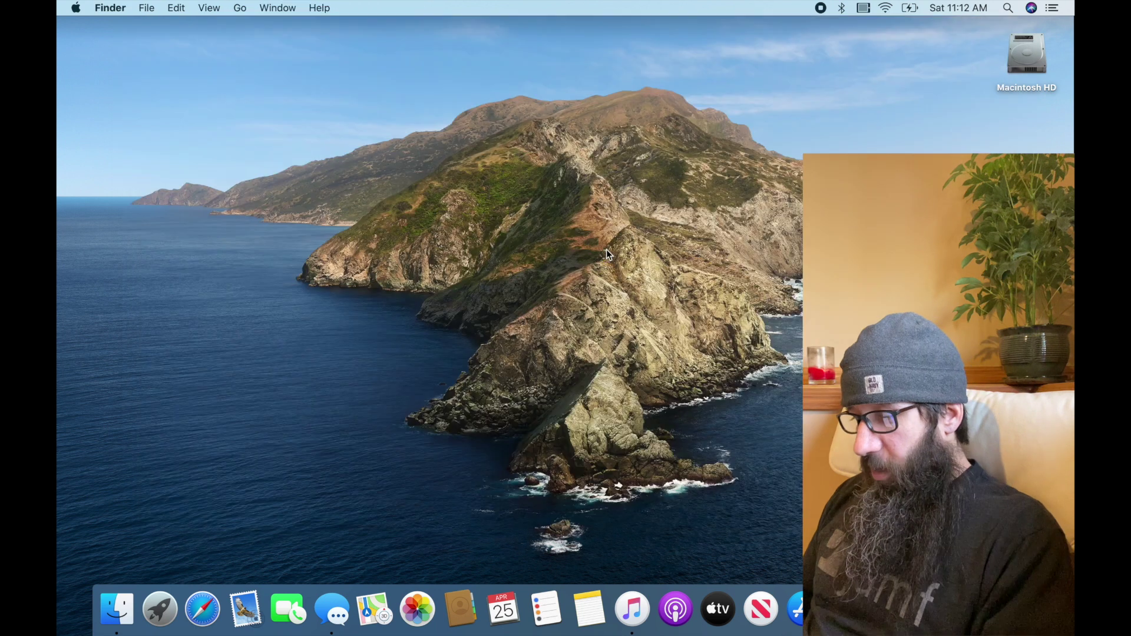
{"action": "key", "text": "super+Tab"}
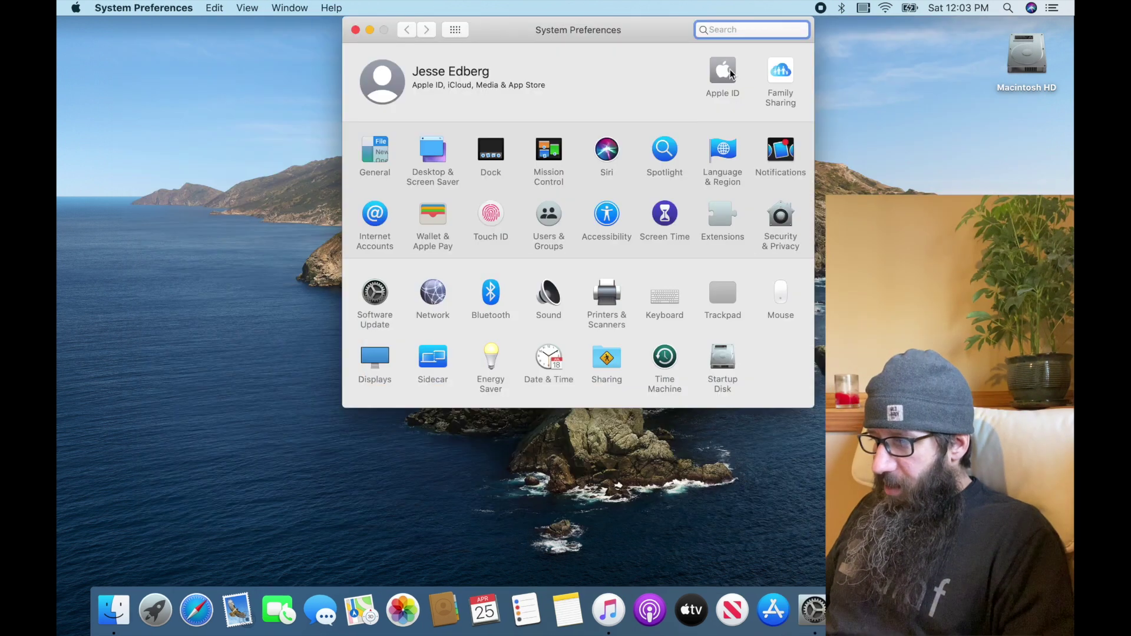
{"action": "left_click", "coordinate": [728, 79]}
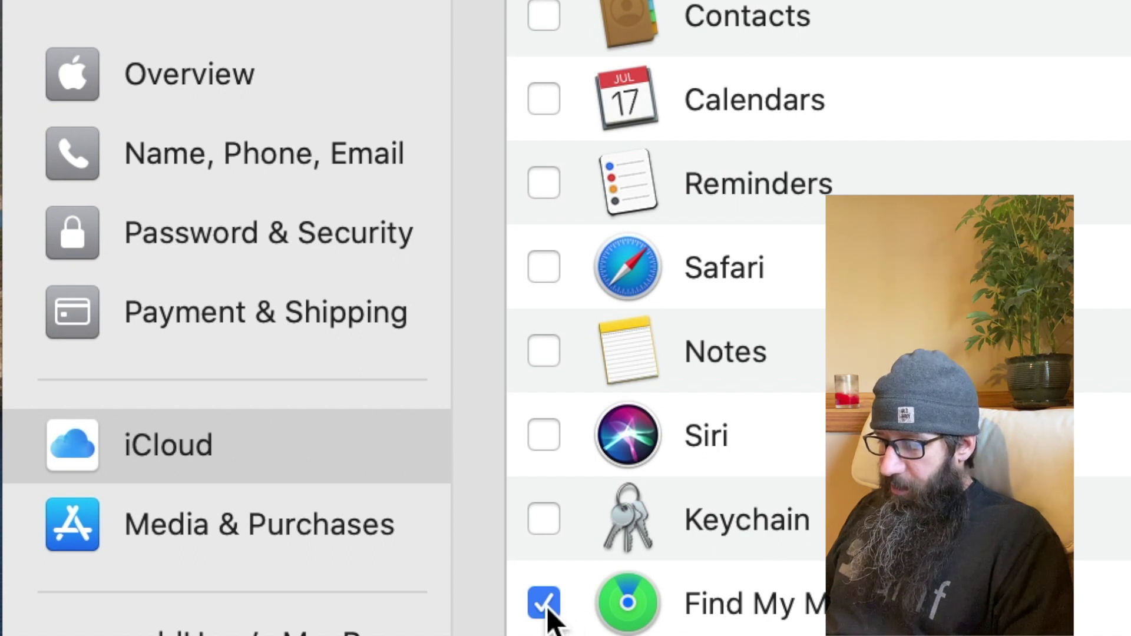
Turn off Find My Mac with the Apple ID password, then show the Overview page
{"action": "left_click", "coordinate": [545, 605]}
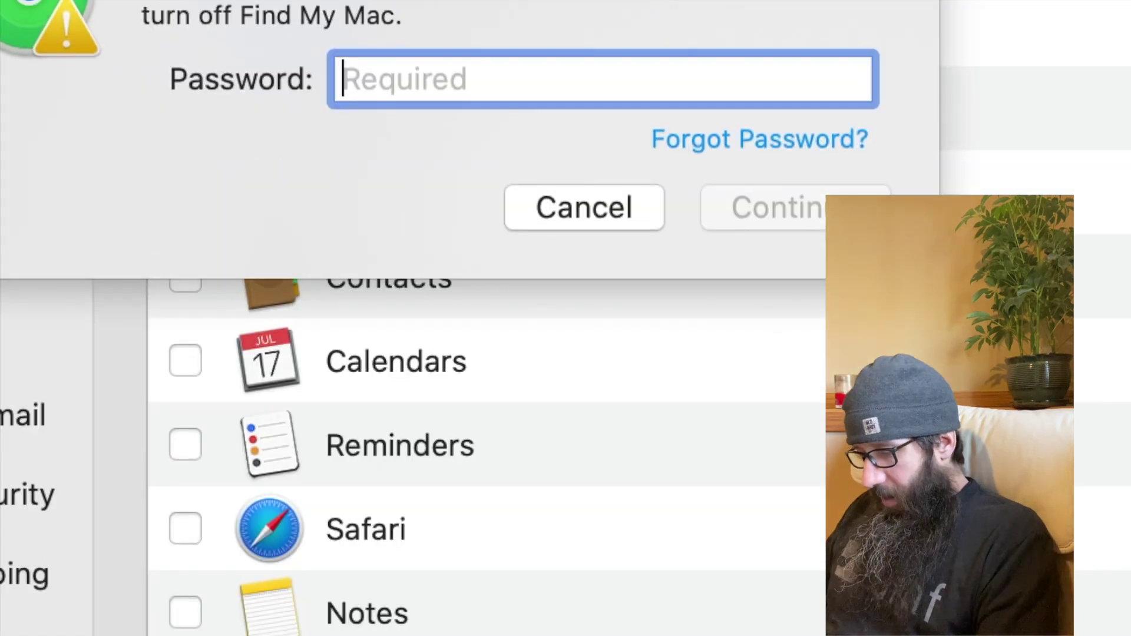
{"action": "type", "text": "••••••"}
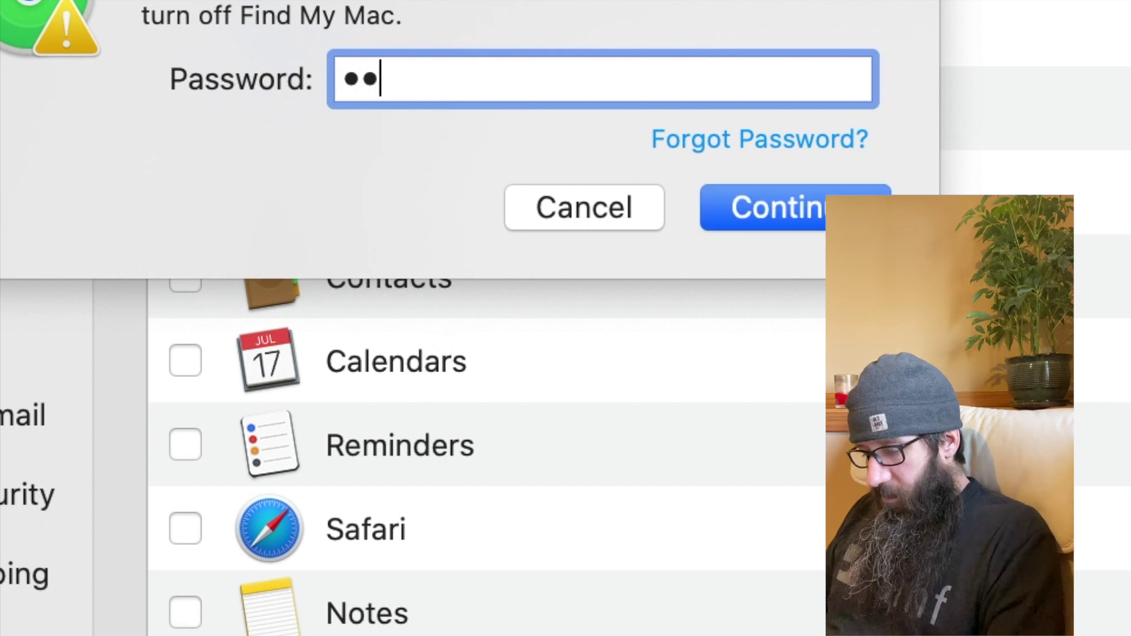
{"action": "type", "text": "••••••"}
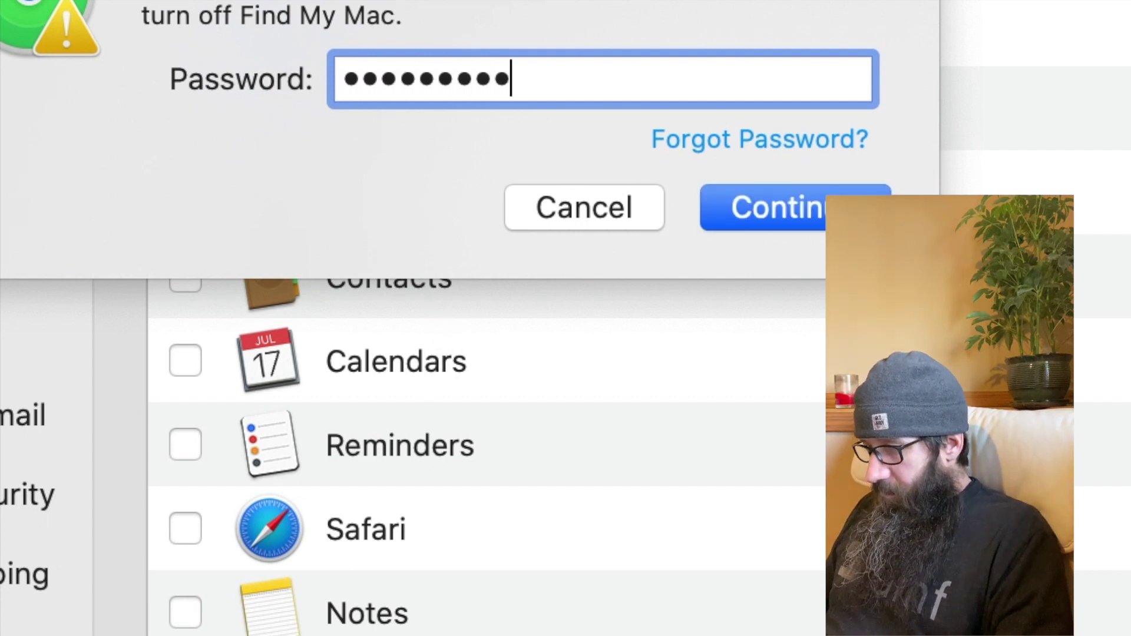
{"action": "type", "text": "•"}
{"action": "key", "text": "Return"}
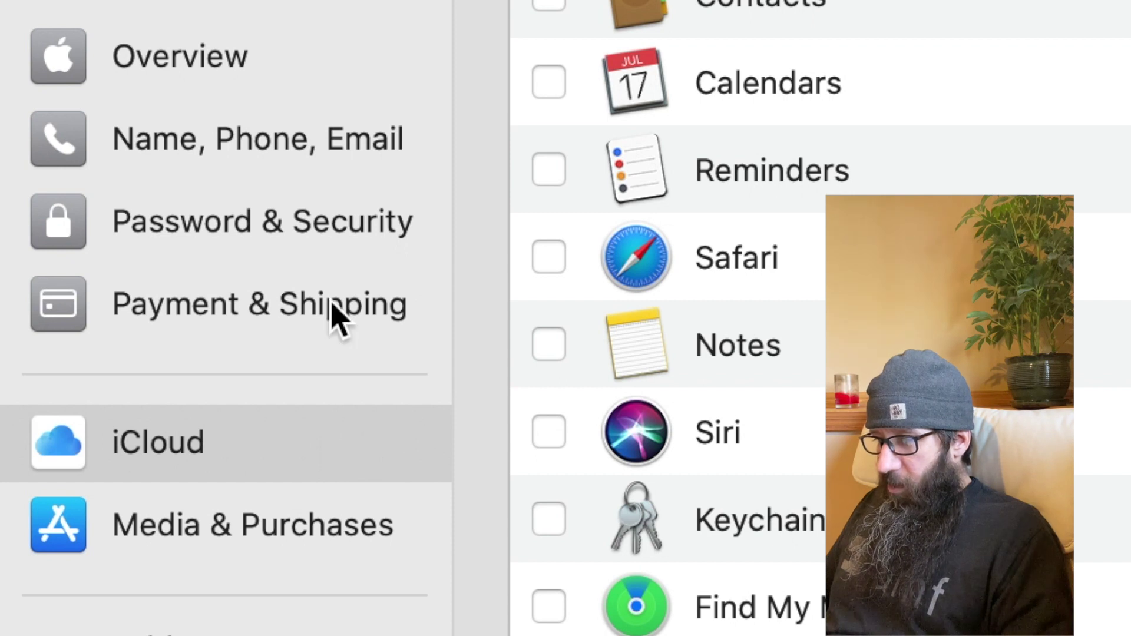
{"action": "left_click", "coordinate": [182, 53]}
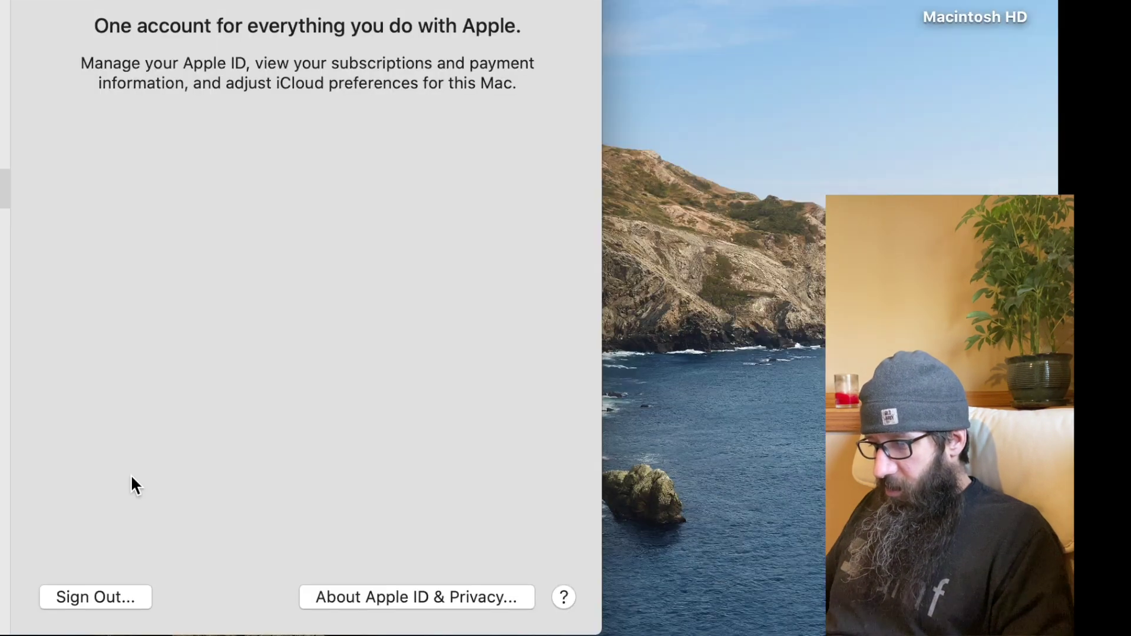
Sign this Mac out of the Apple ID using Sign Out on the Overview page
{"action": "left_click", "coordinate": [81, 595]}
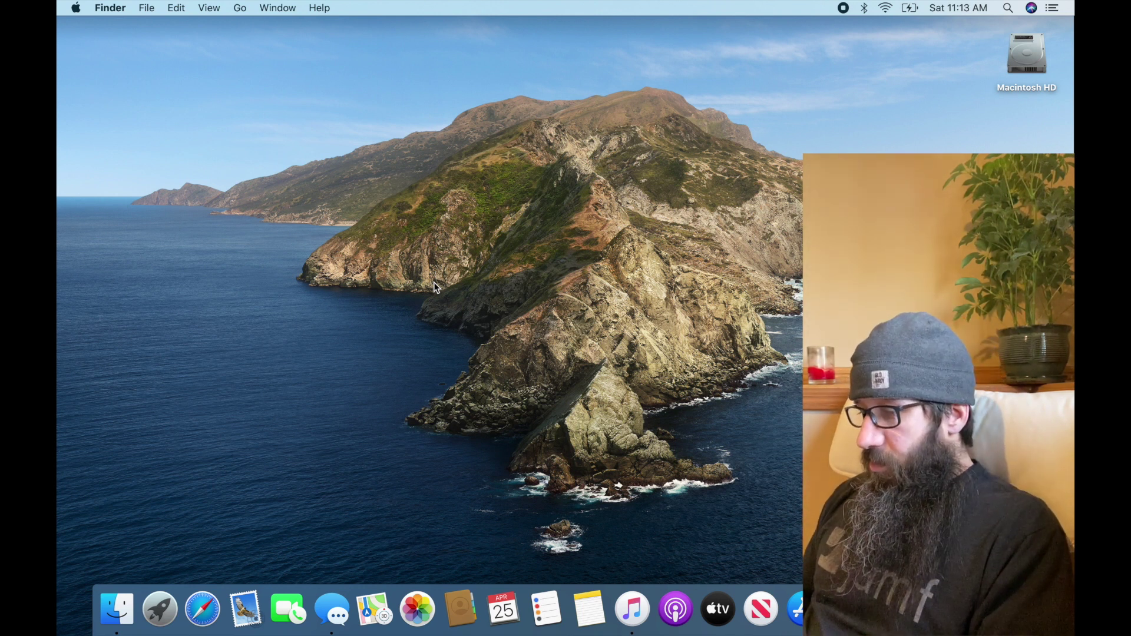
Sign out of iMessage from the iMessage Settings tab of Messages Preferences and confirm it
{"action": "key", "text": "super+Tab"}
{"action": "key", "text": "super+Tab"}
{"action": "key", "text": "super+Tab"}
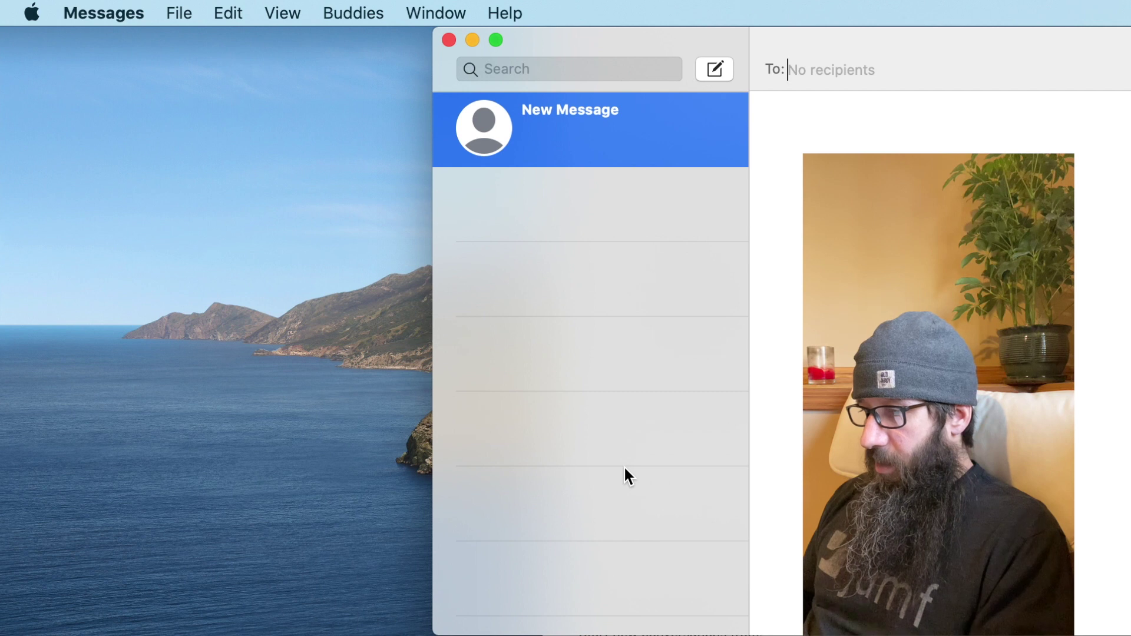
{"action": "key", "text": "super+comma"}
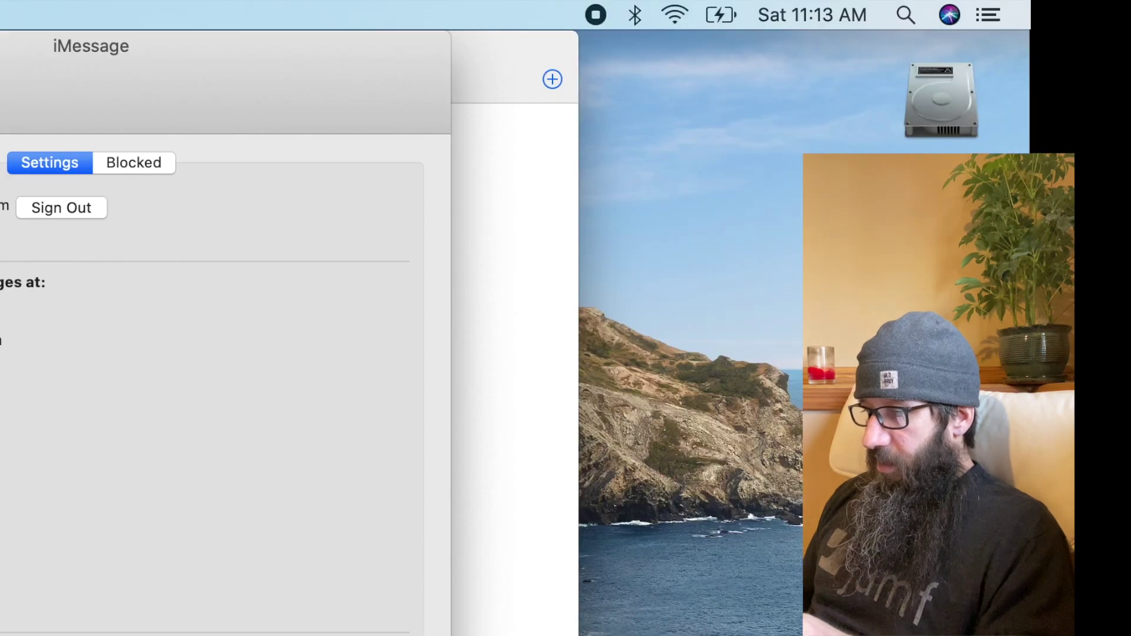
{"action": "left_click", "coordinate": [67, 207]}
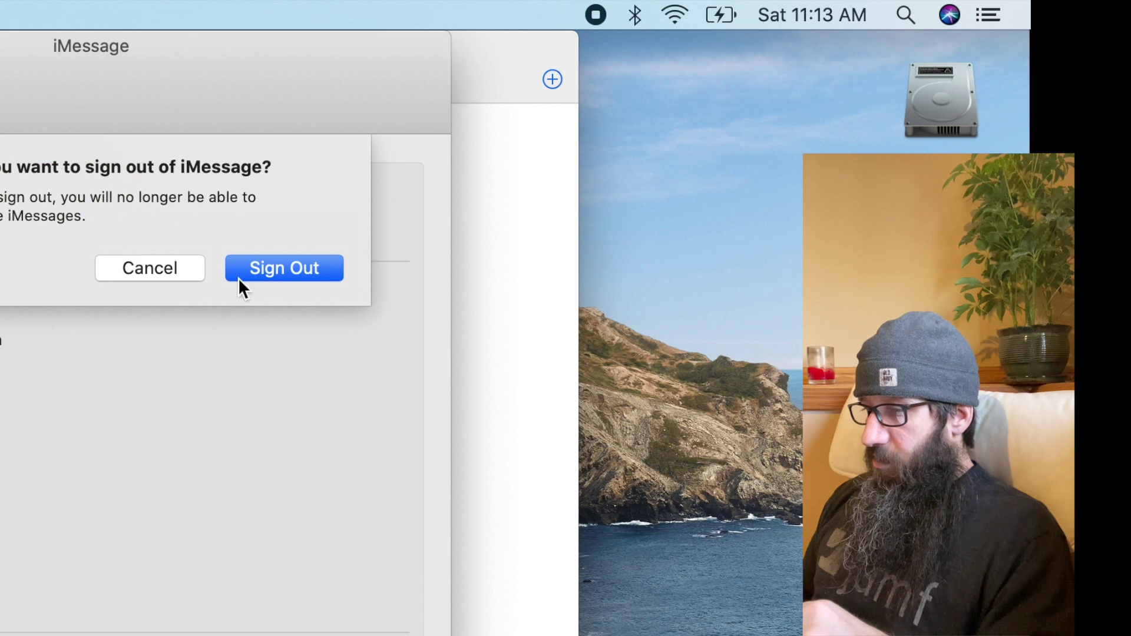
{"action": "left_click", "coordinate": [276, 269]}
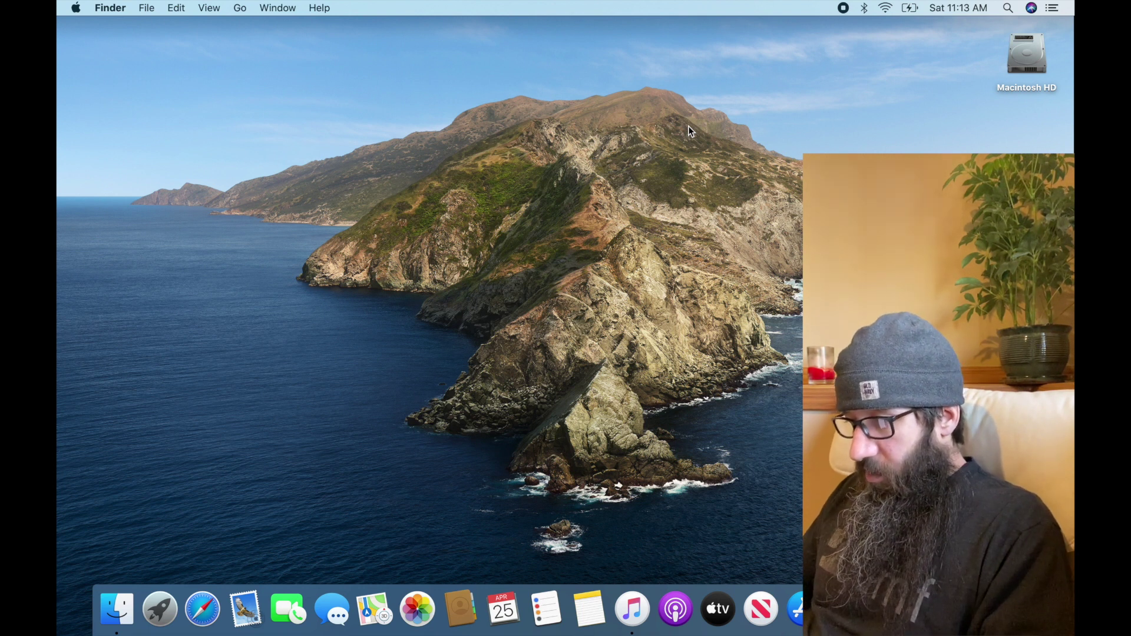
{"action": "key", "text": "super+space"}
Launch System Preferences from a Spotlight search
{"action": "type", "text": "sysuy"}
{"action": "key", "text": "BackSpace"}
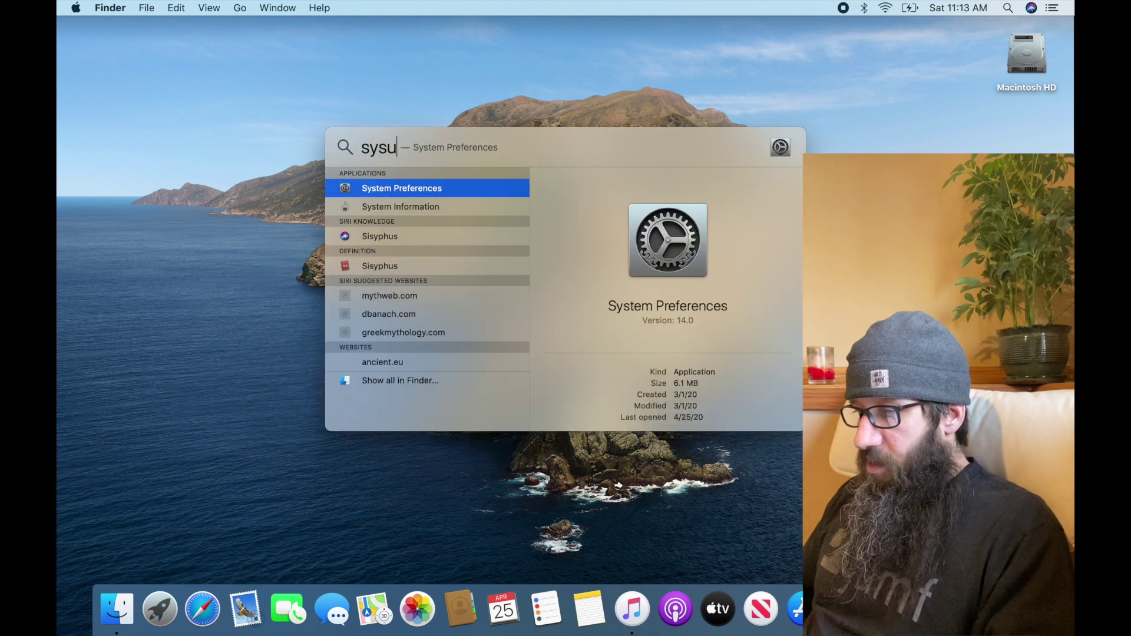
{"action": "type", "text": "t"}
{"action": "key", "text": "Return"}
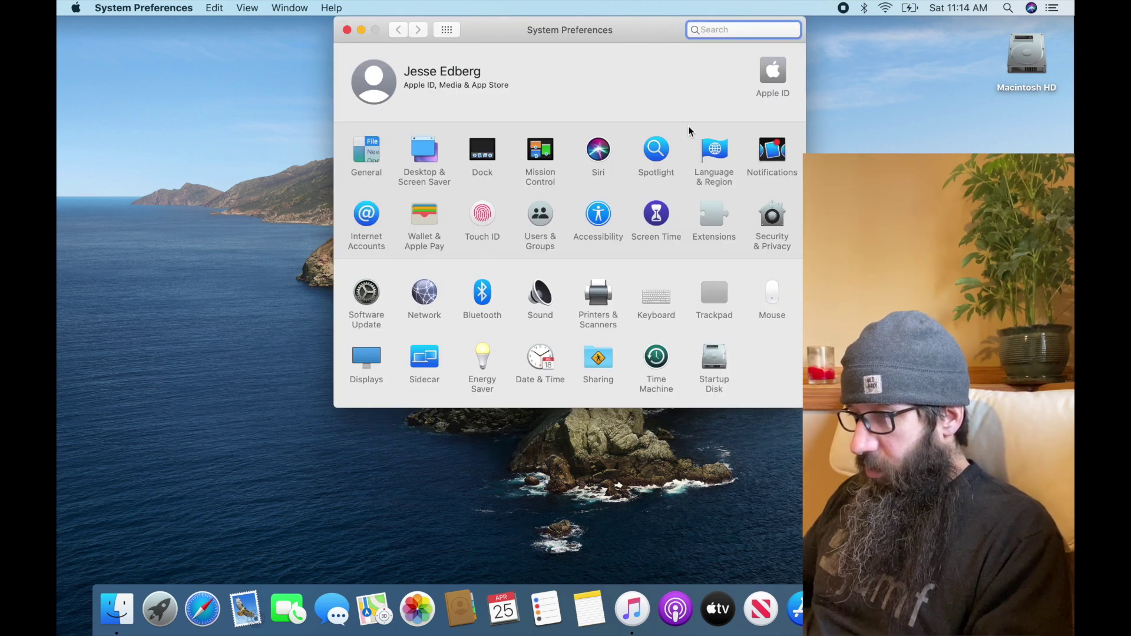
Find 'bluet' in System Preferences' search and open the Bluetooth pane
{"action": "type", "text": "bluet"}
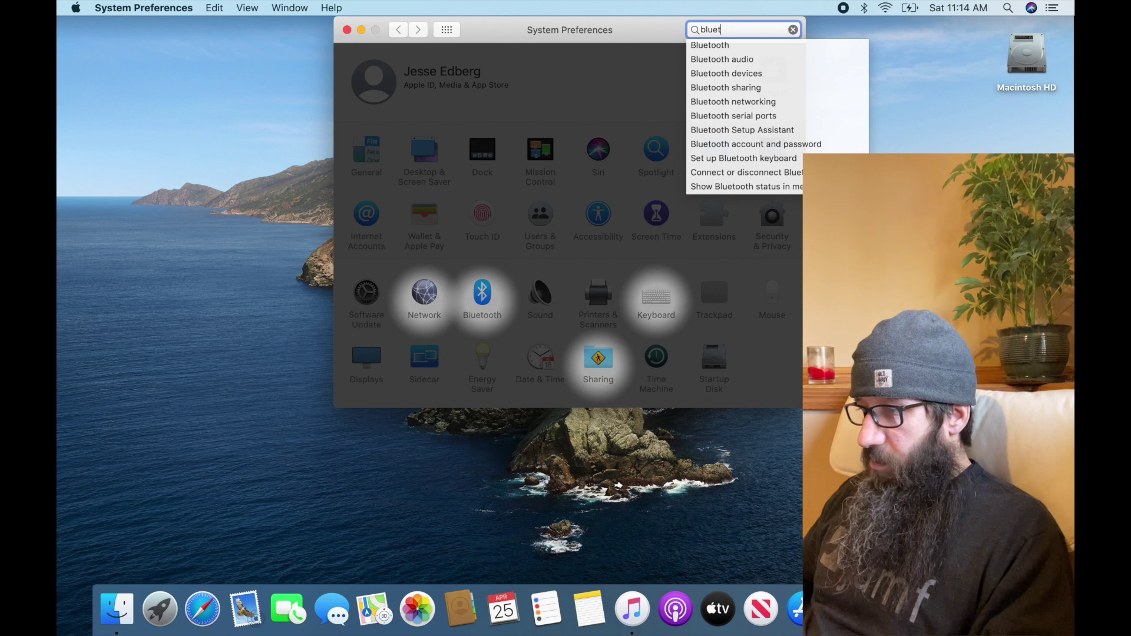
{"action": "key", "text": "Down"}
{"action": "key", "text": "Return"}
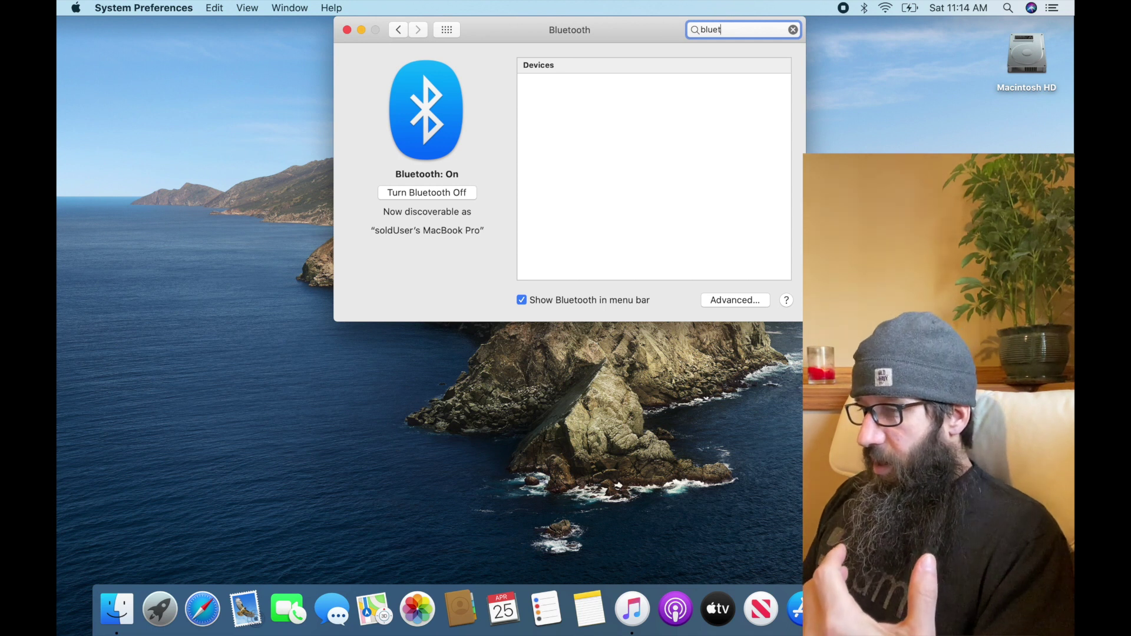
Select the AirPods in the Bluetooth devices list, try Connect, and reselect them after rejection
{"action": "left_click", "coordinate": [618, 174]}
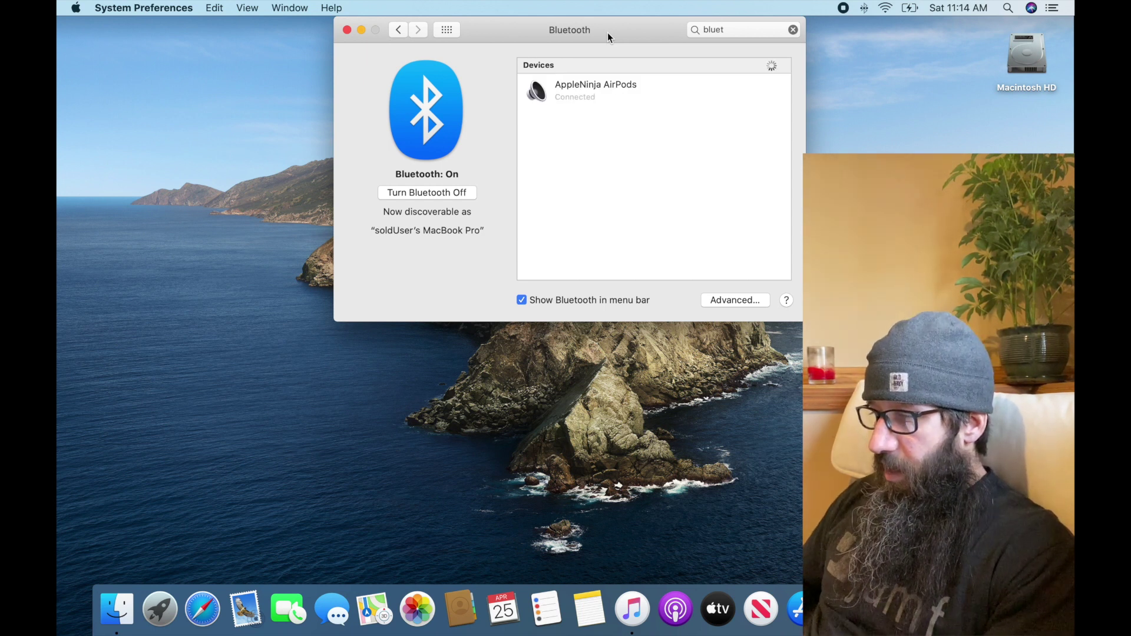
{"action": "left_click", "coordinate": [615, 83]}
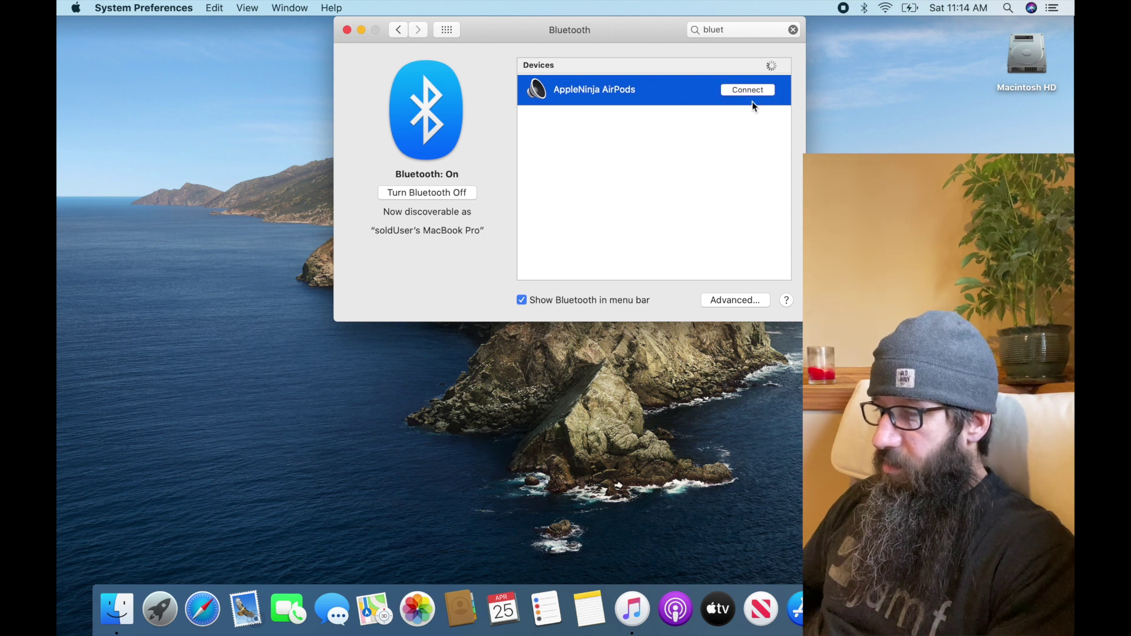
{"action": "left_click", "coordinate": [756, 92]}
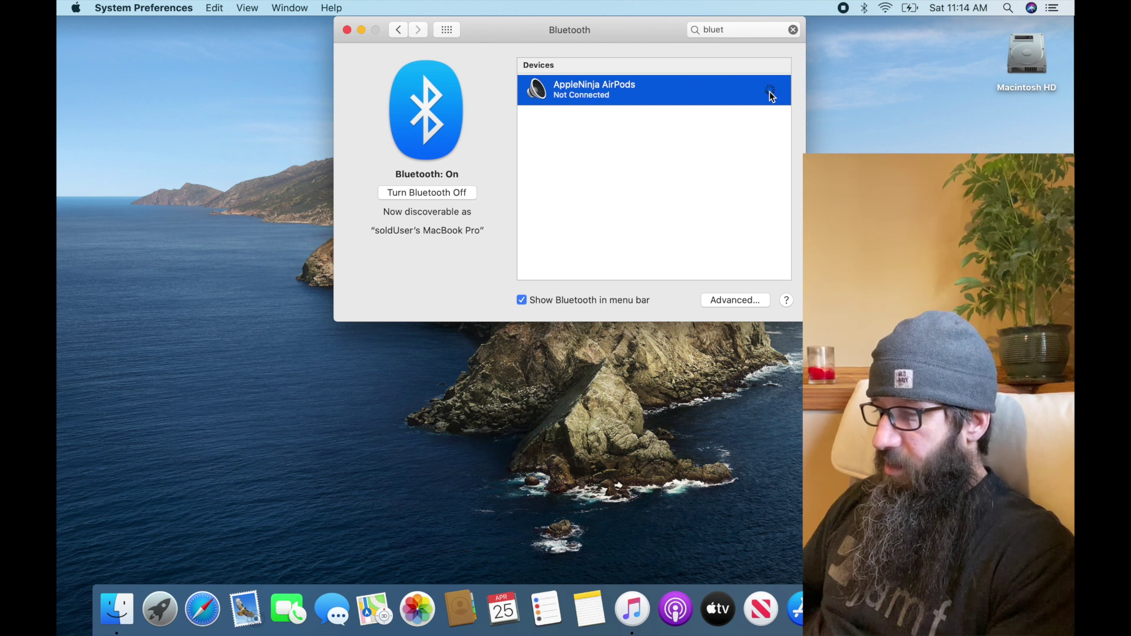
{"action": "left_click", "coordinate": [770, 95]}
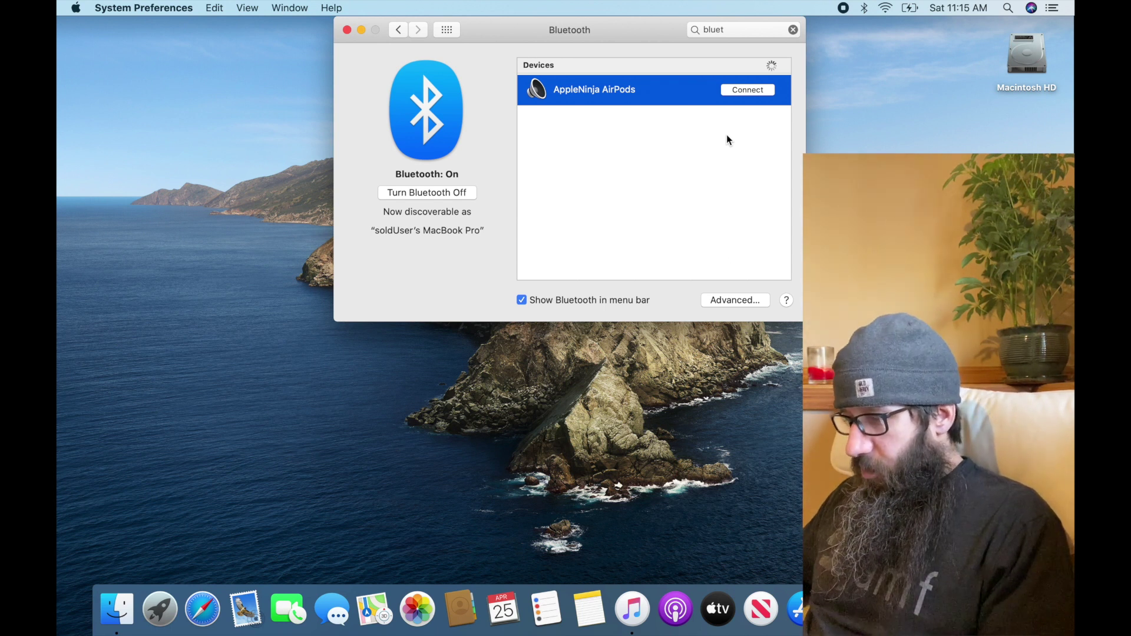
{"action": "key", "text": "super+q"}
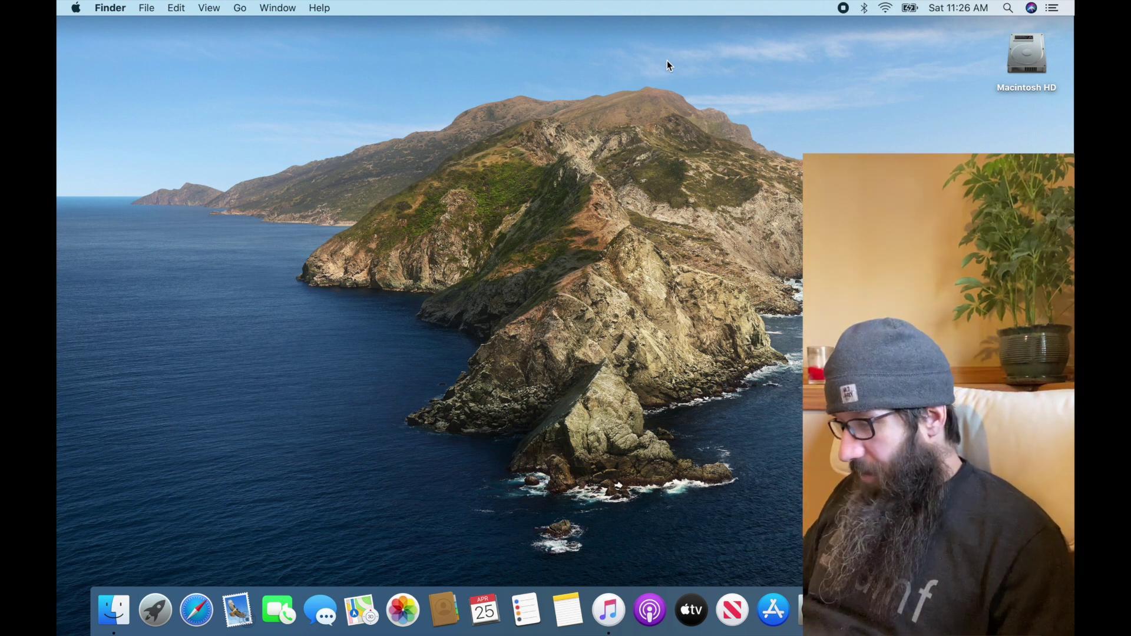
Launch the App Store from the Dock
{"action": "left_click", "coordinate": [773, 616]}
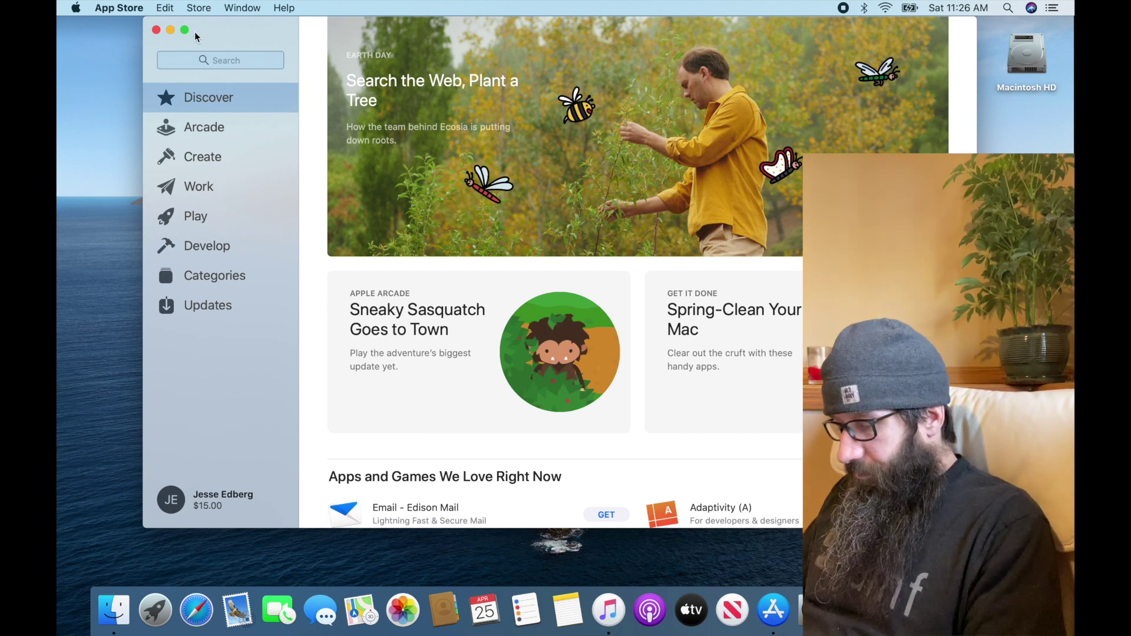
Search the App Store for 'catalina os' and open the macOS Catalina page
{"action": "type", "text": "catalina"}
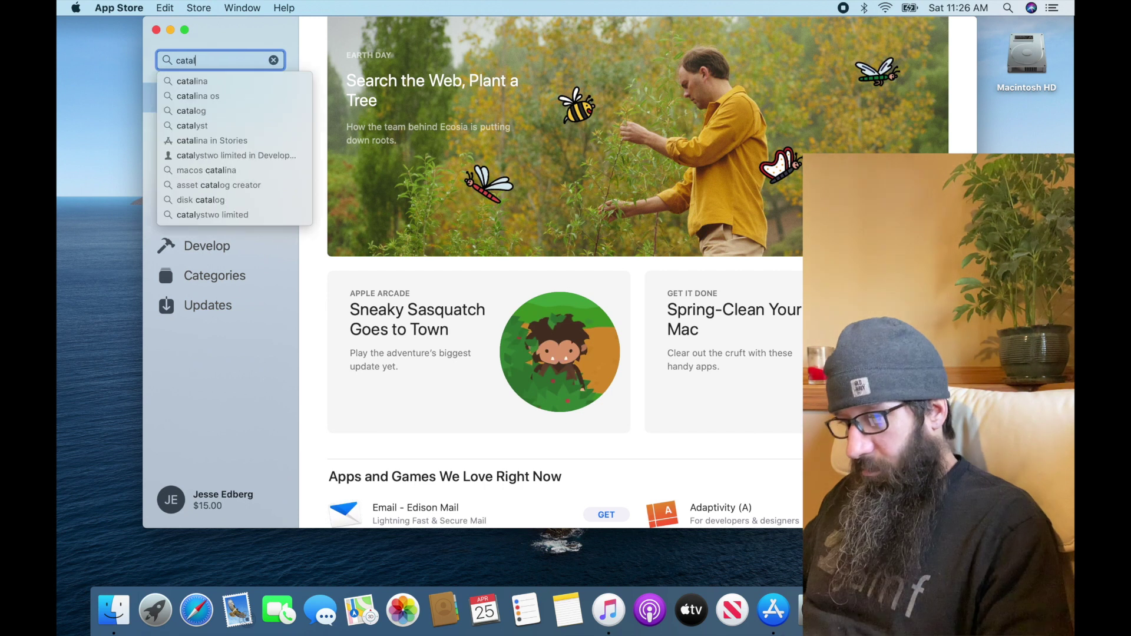
{"action": "key", "text": "Down"}
{"action": "key", "text": "Down"}
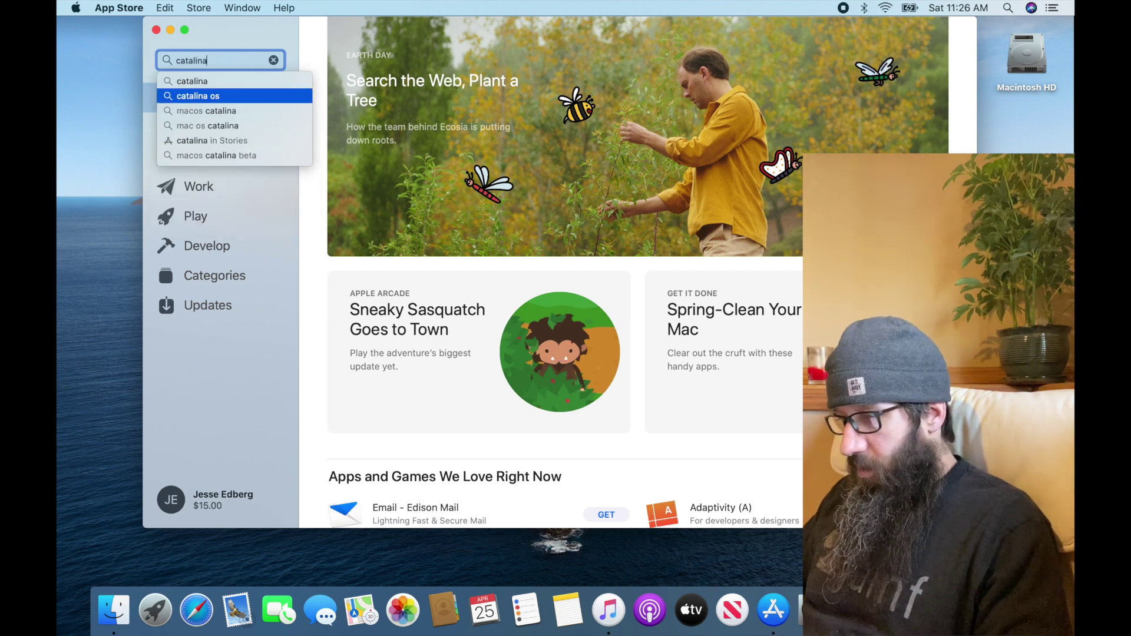
{"action": "key", "text": "Return"}
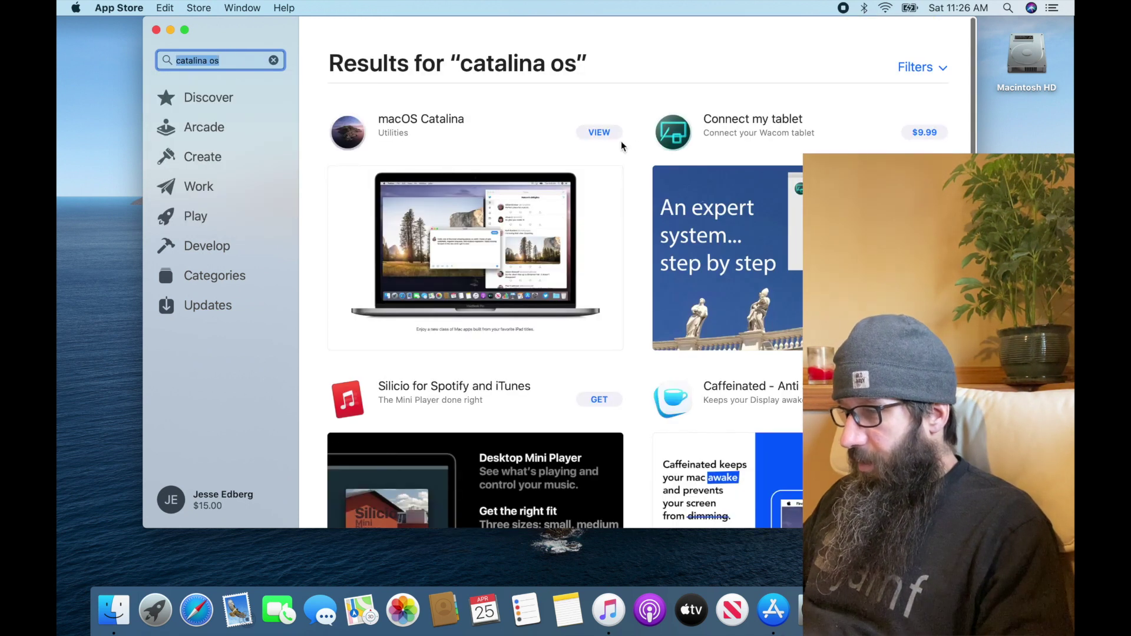
{"action": "left_click", "coordinate": [604, 132]}
Get macOS Catalina, decline the 10.15.4 download with Not Now, then open Macintosh HD
{"action": "left_click", "coordinate": [908, 93]}
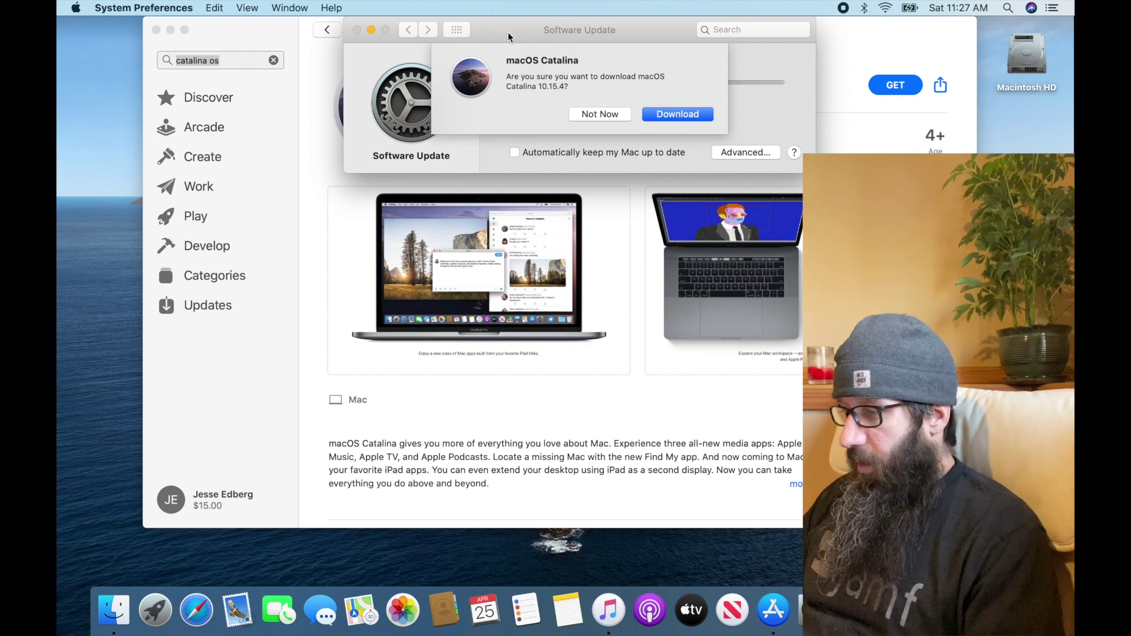
{"action": "left_click", "coordinate": [605, 115]}
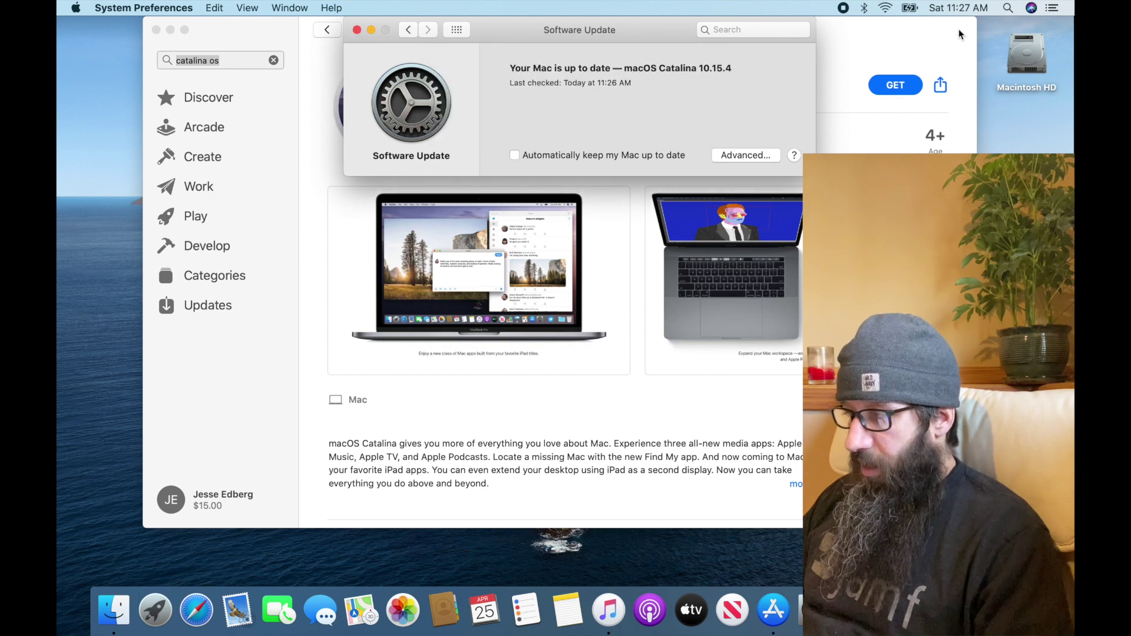
{"action": "double_click", "coordinate": [1027, 62]}
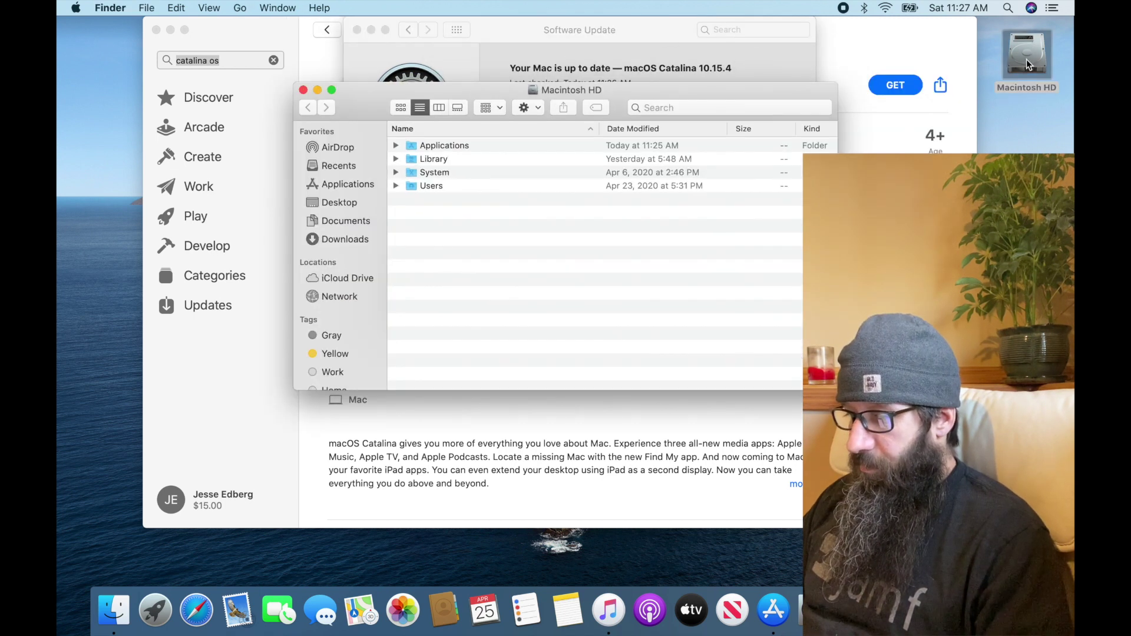
Unzip Install macOS Catalina.zip in the Applications folder with Archive Utility
{"action": "double_click", "coordinate": [441, 147]}
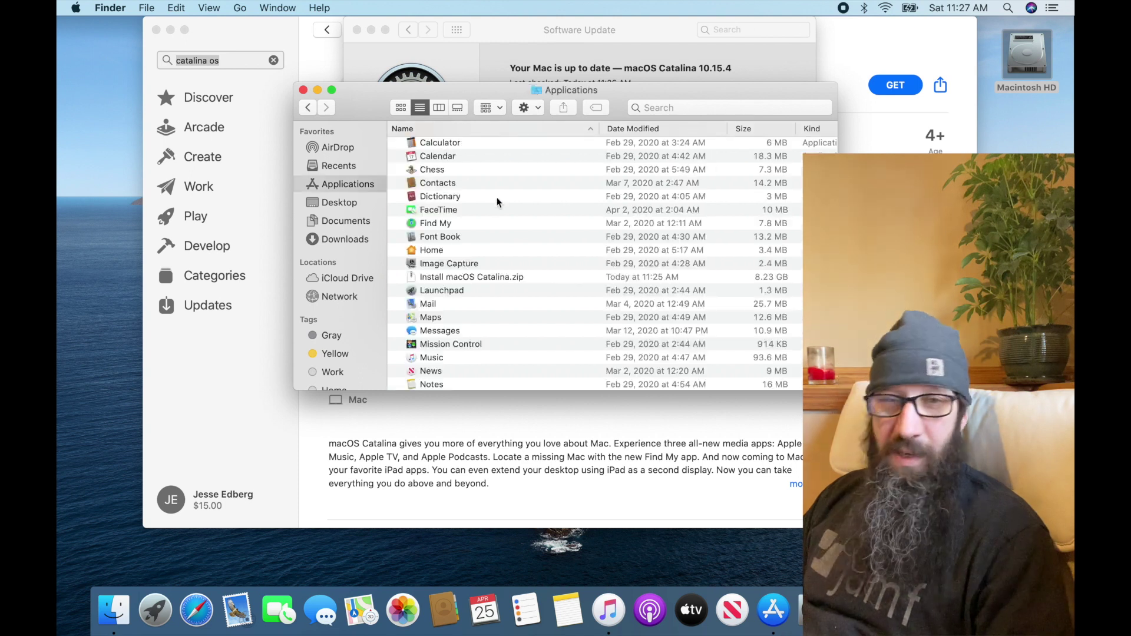
{"action": "left_click", "coordinate": [464, 277]}
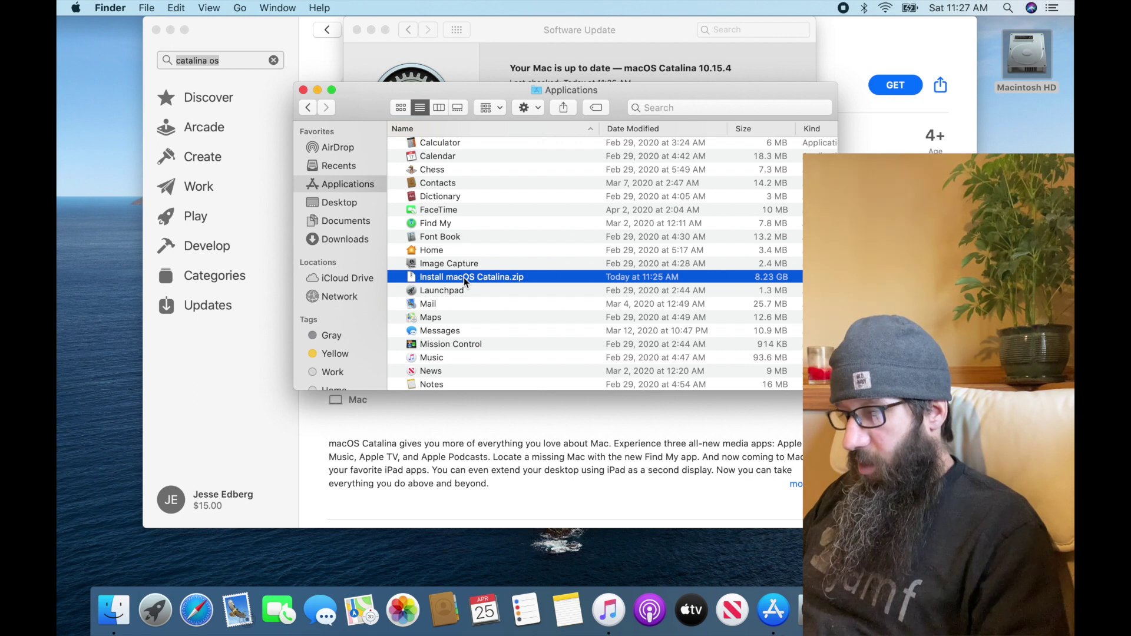
{"action": "double_click", "coordinate": [464, 277]}
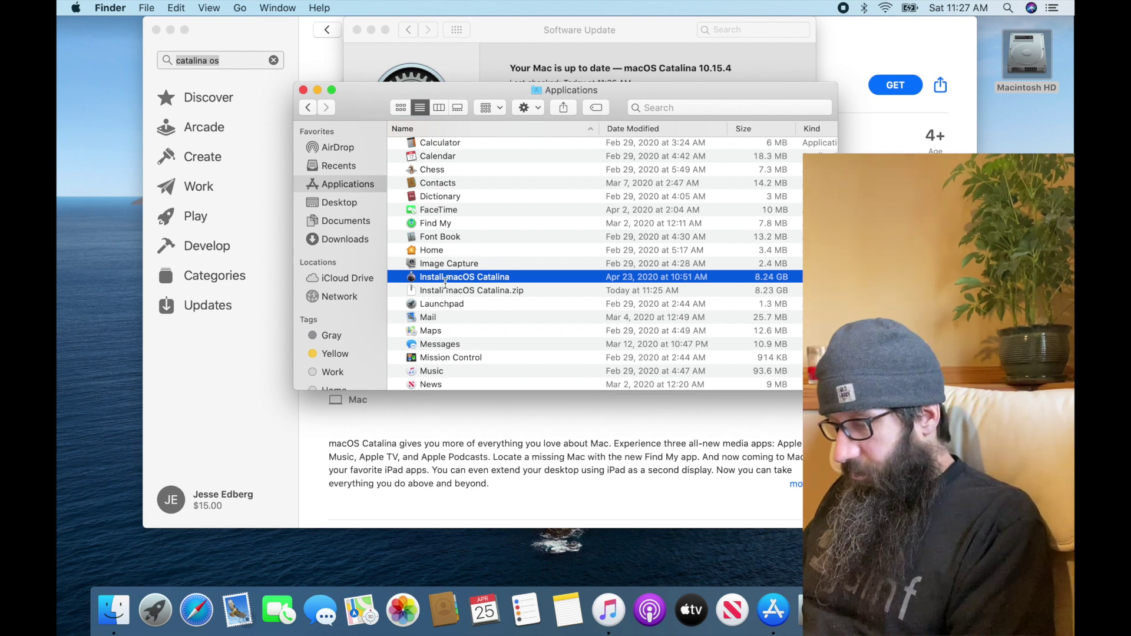
{"action": "key", "text": "super+space"}
Launch Terminal, enlarge its text, and place the window top-left sized to 103×29
{"action": "type", "text": "terminal"}
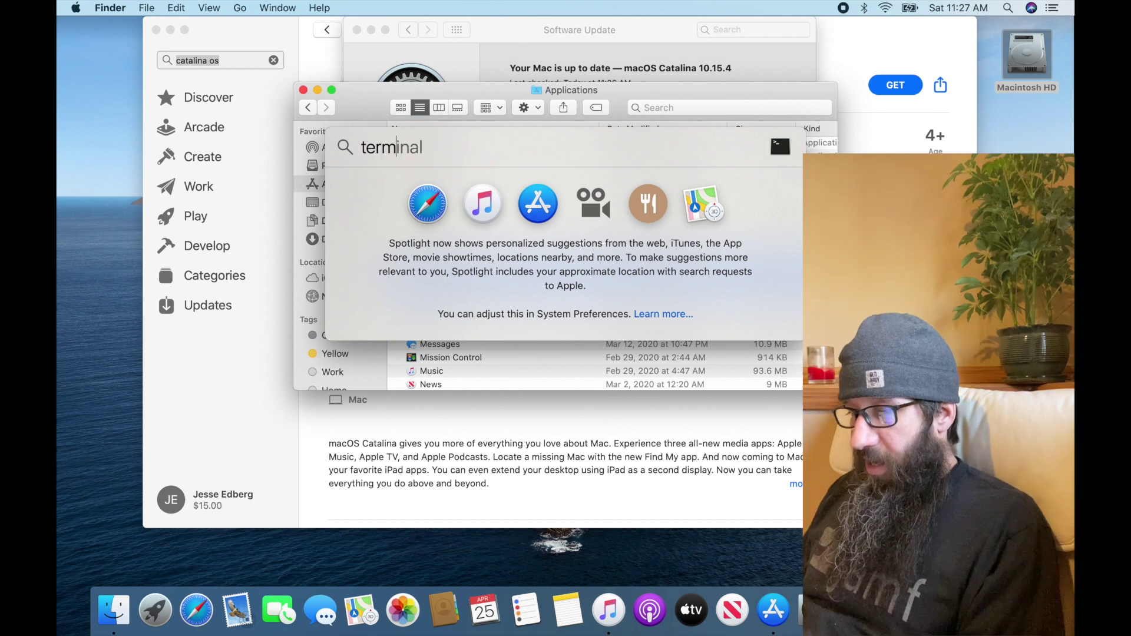
{"action": "key", "text": "Return"}
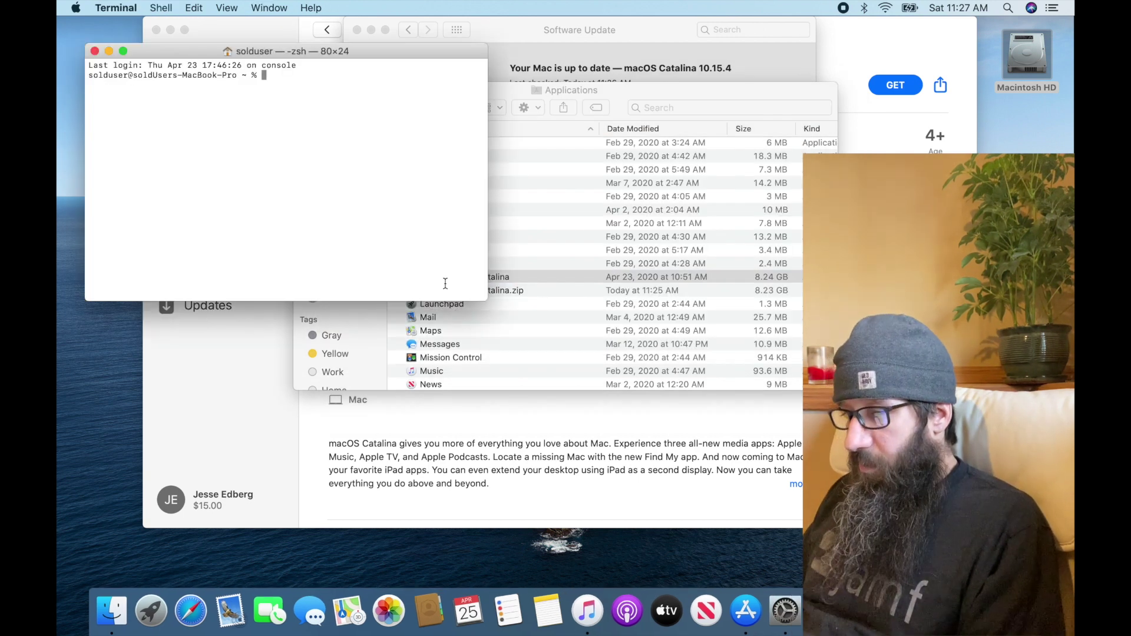
{"action": "key", "text": "super+plus"}
{"action": "key", "text": "super+plus"}
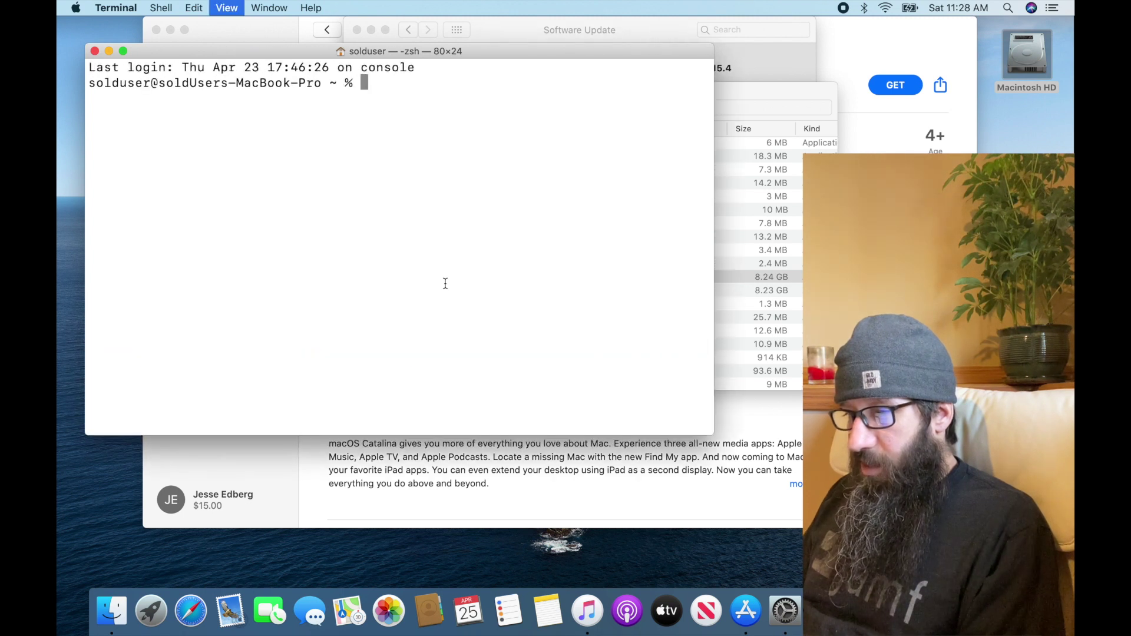
{"action": "left_click_drag", "start_coordinate": [220, 55], "coordinate": [192, 21]}
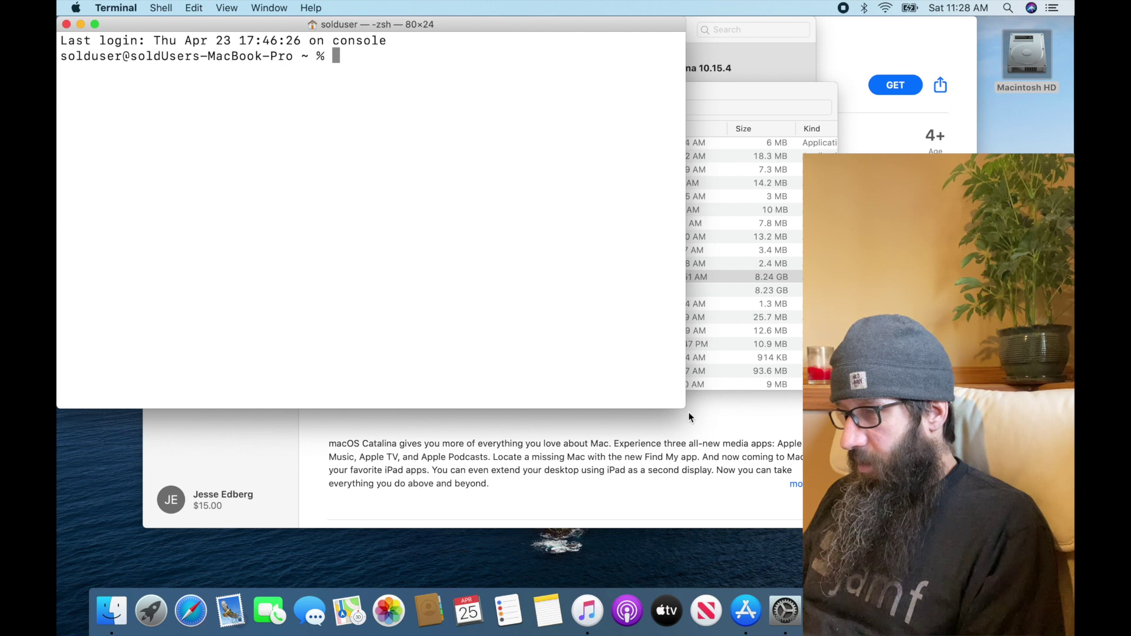
{"action": "left_click_drag", "start_coordinate": [690, 417], "coordinate": [865, 487]}
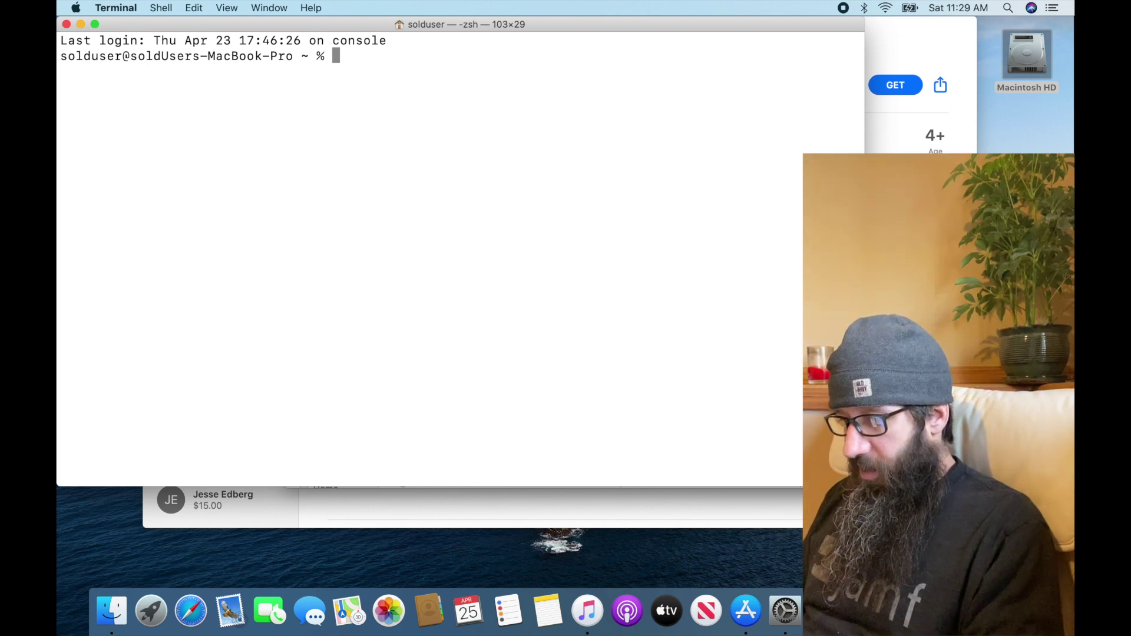
Drag the Install macOS Catalina app path into Terminal and prefix the command with sudo
{"action": "key", "text": "super+Tab"}
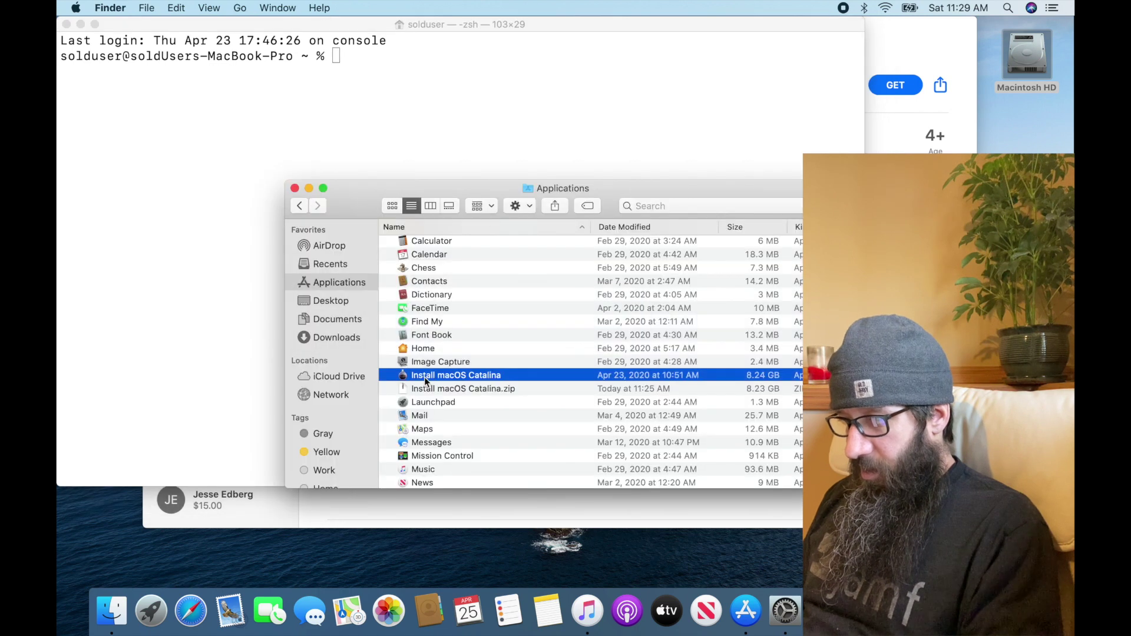
{"action": "left_click_drag", "start_coordinate": [421, 377], "coordinate": [416, 102]}
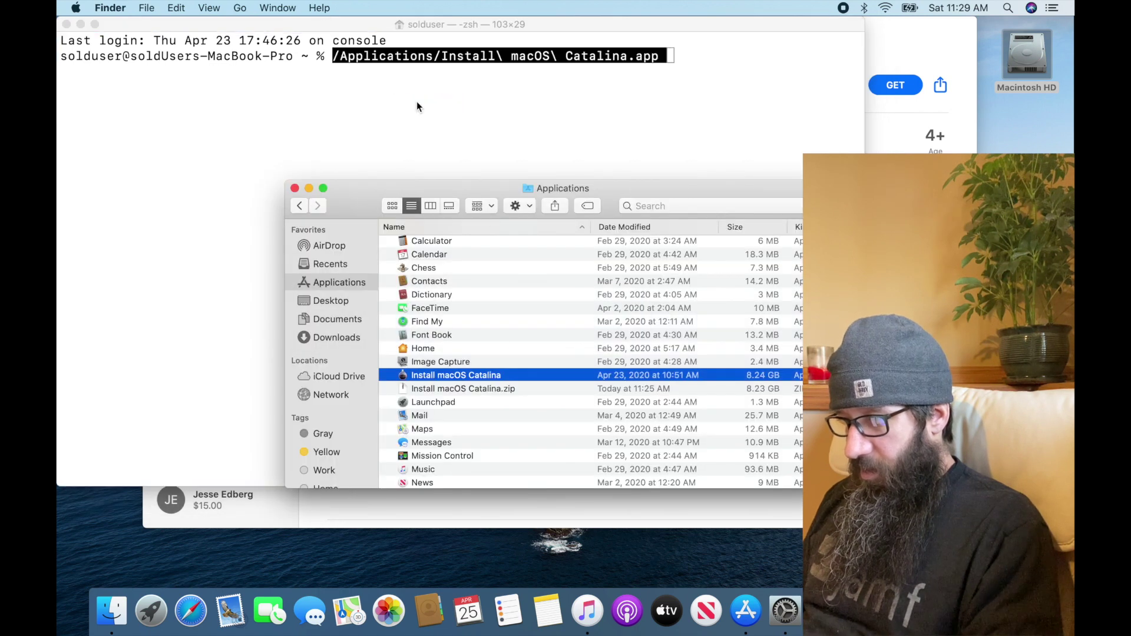
{"action": "left_click", "coordinate": [373, 110]}
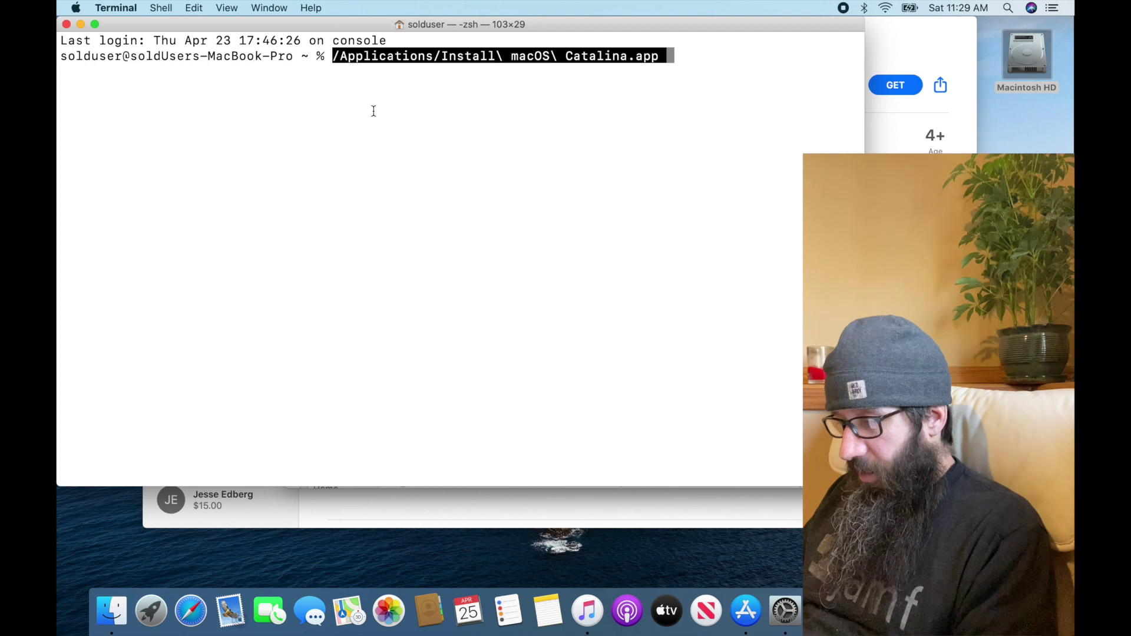
{"action": "key", "text": "ctrl+a"}
{"action": "type", "text": "sudo"}
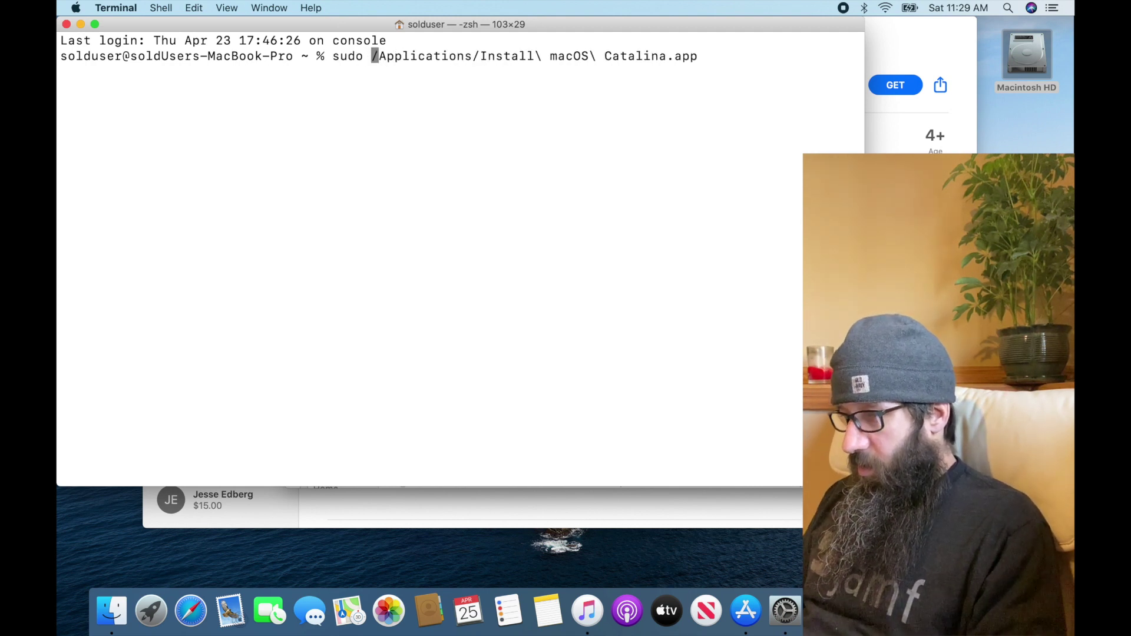
Extend the path to Contents/Resources/startosinstall and append --eraseinstall --nointeraction
{"action": "key", "text": "ctrl+e"}
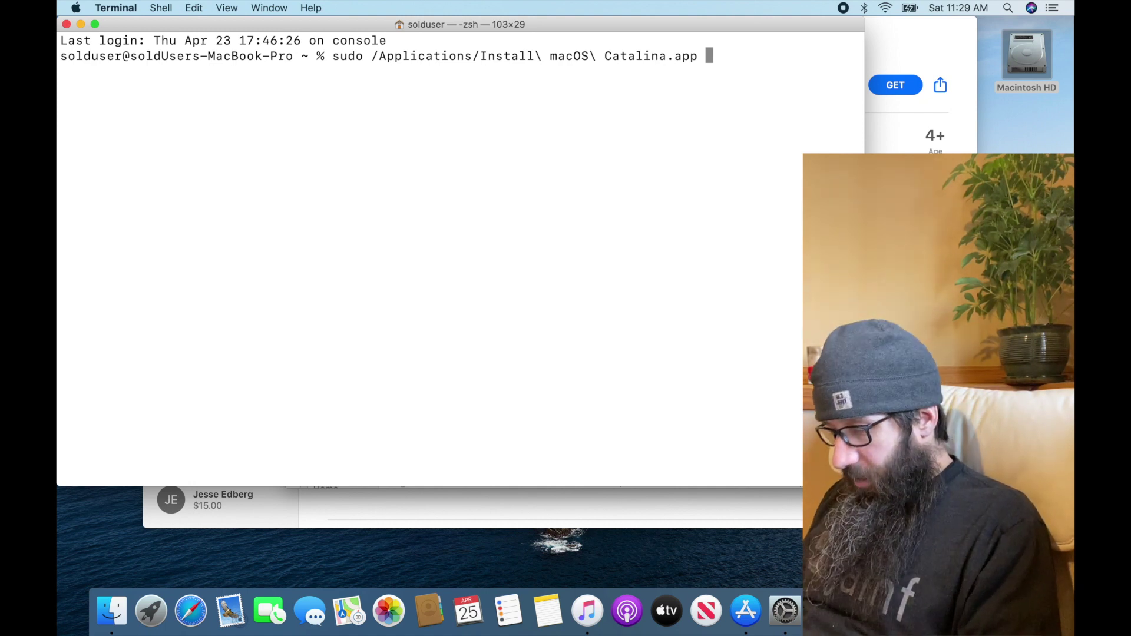
{"action": "key", "text": "BackSpace"}
{"action": "type", "text": "/Con"}
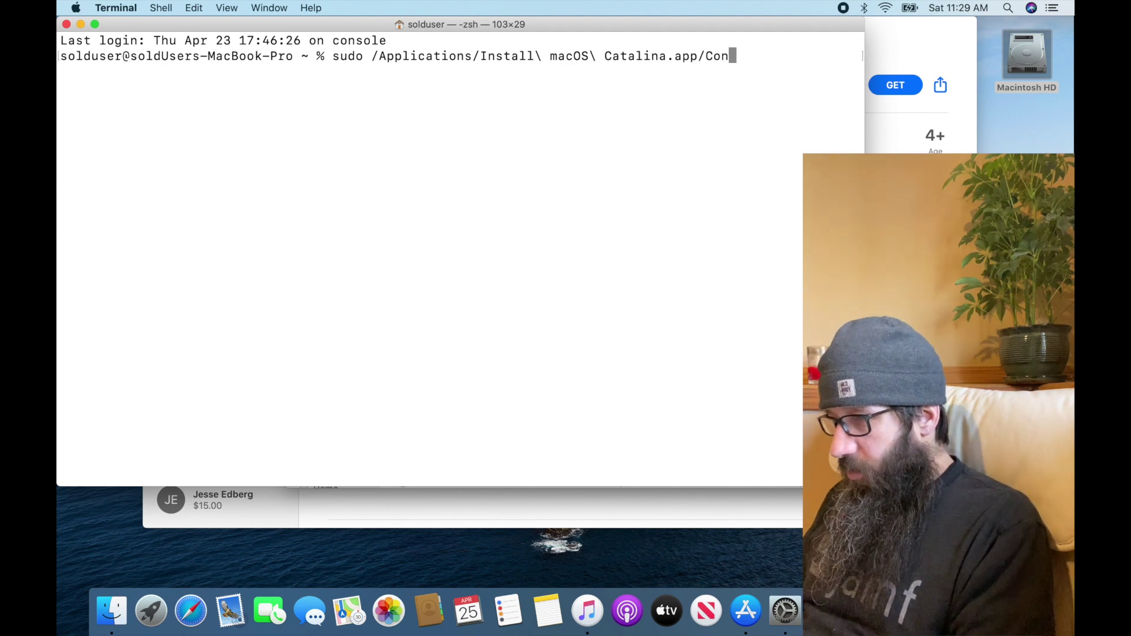
{"action": "key", "text": "Tab"}
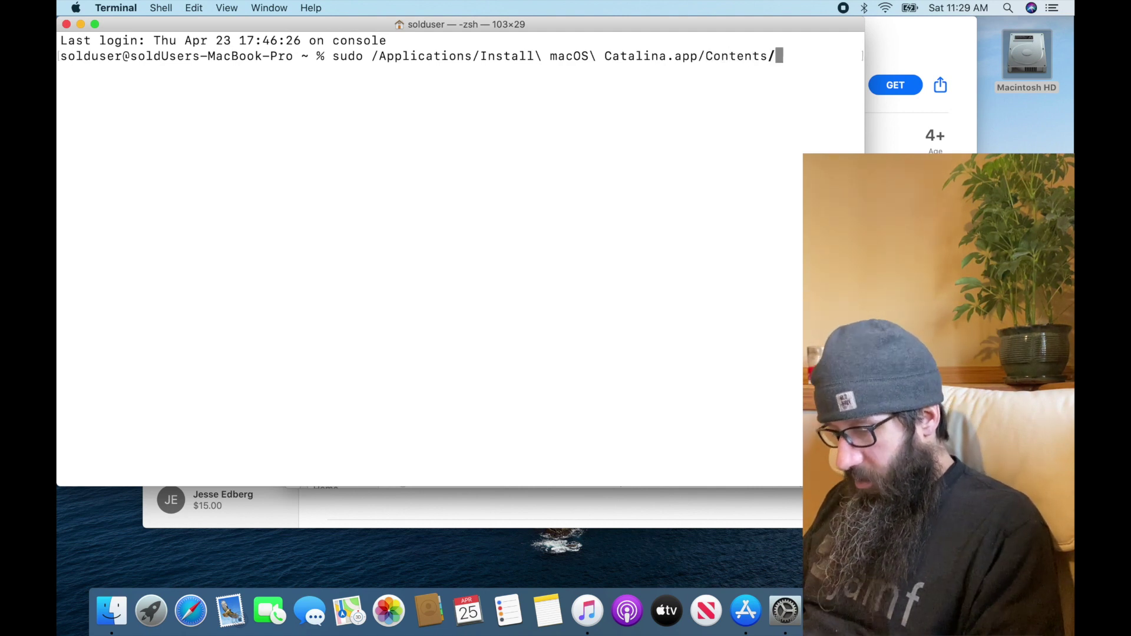
{"action": "type", "text": "Res"}
{"action": "key", "text": "Tab"}
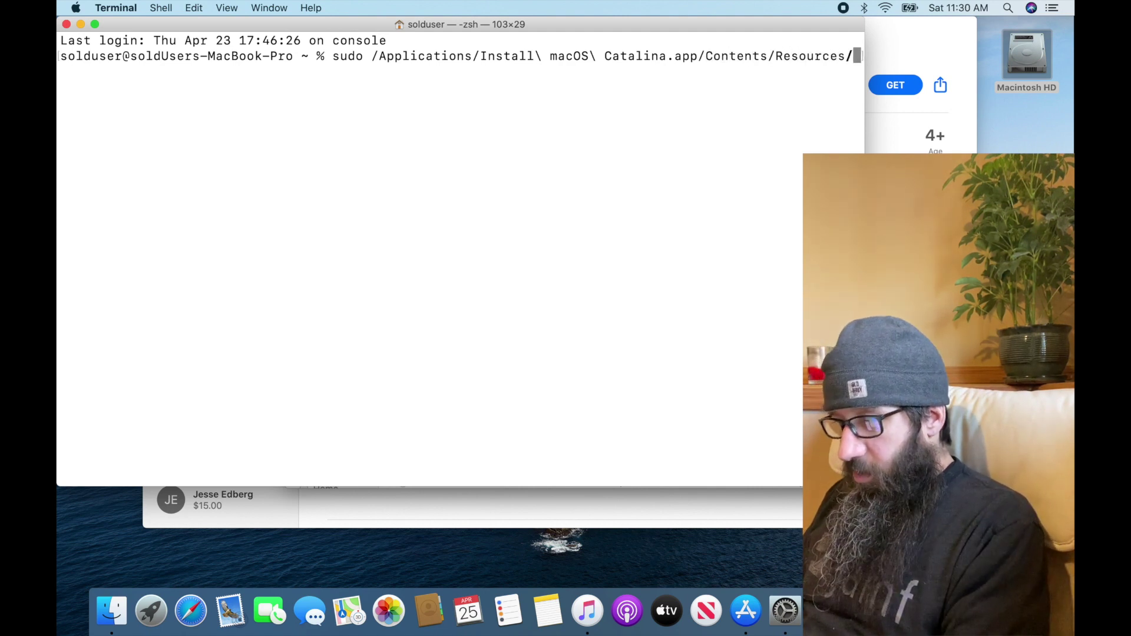
{"action": "type", "text": "star"}
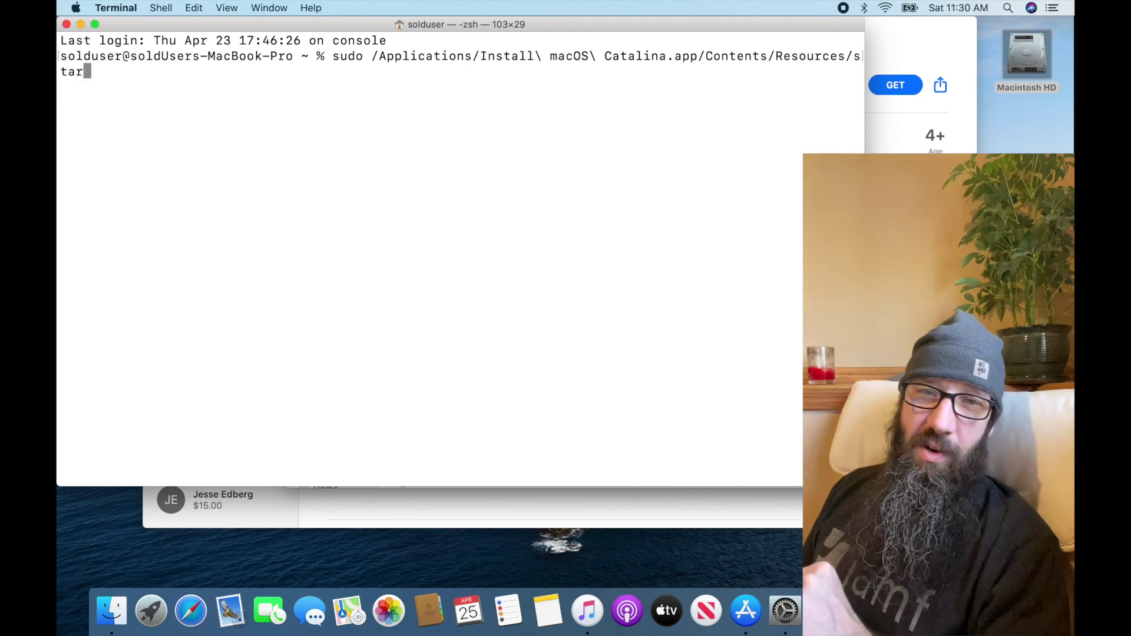
{"action": "key", "text": "Tab"}
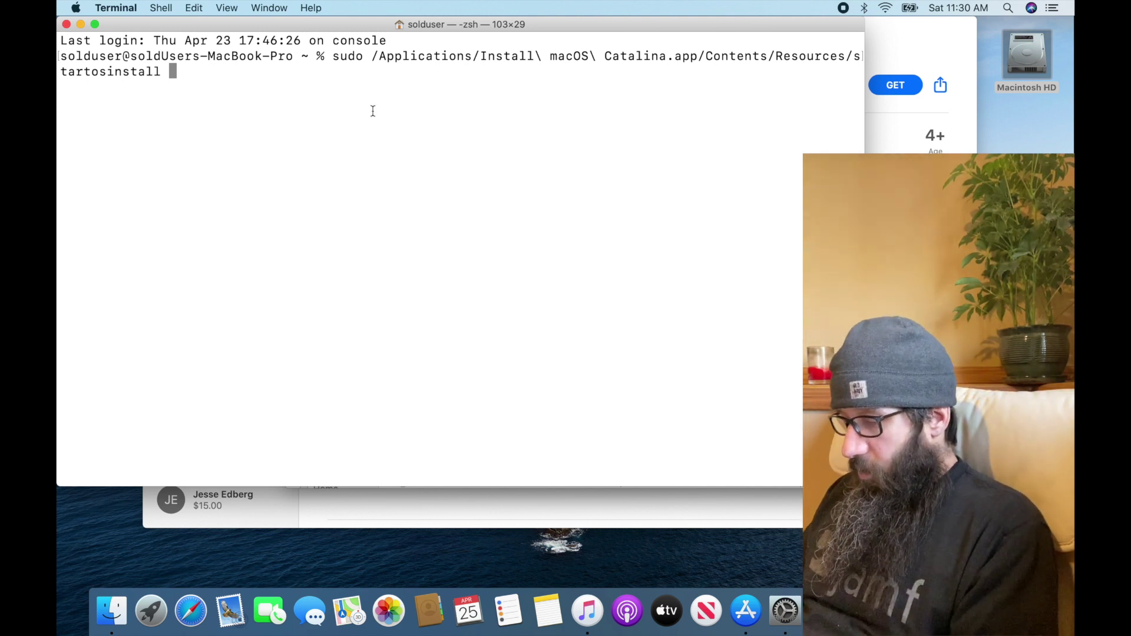
{"action": "type", "text": "-"}
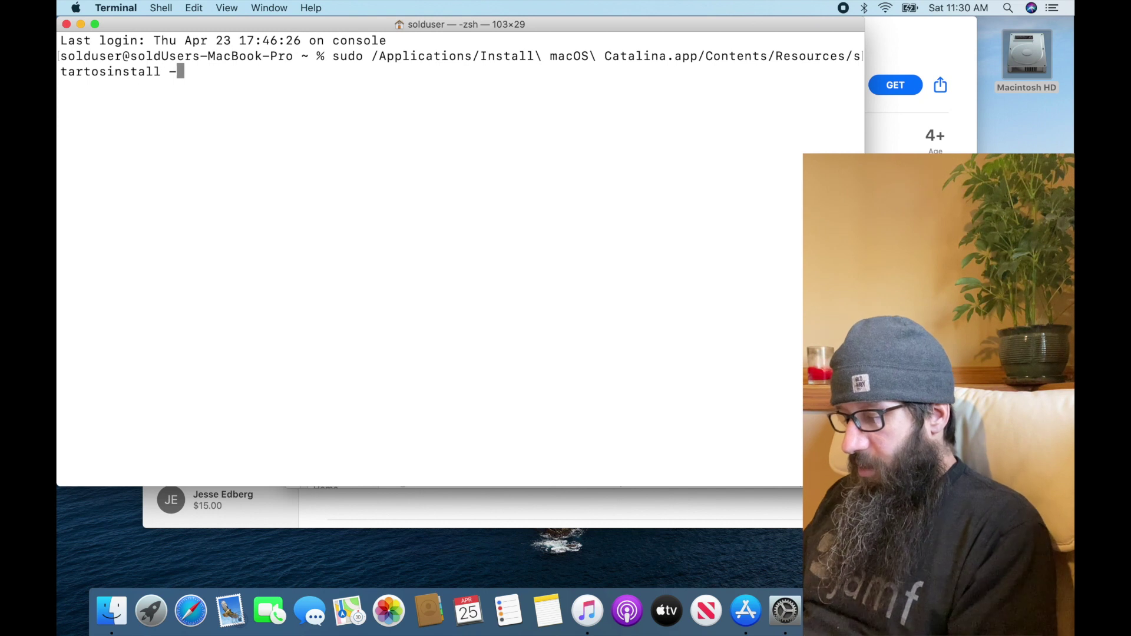
{"action": "type", "text": "-eraseinstall"}
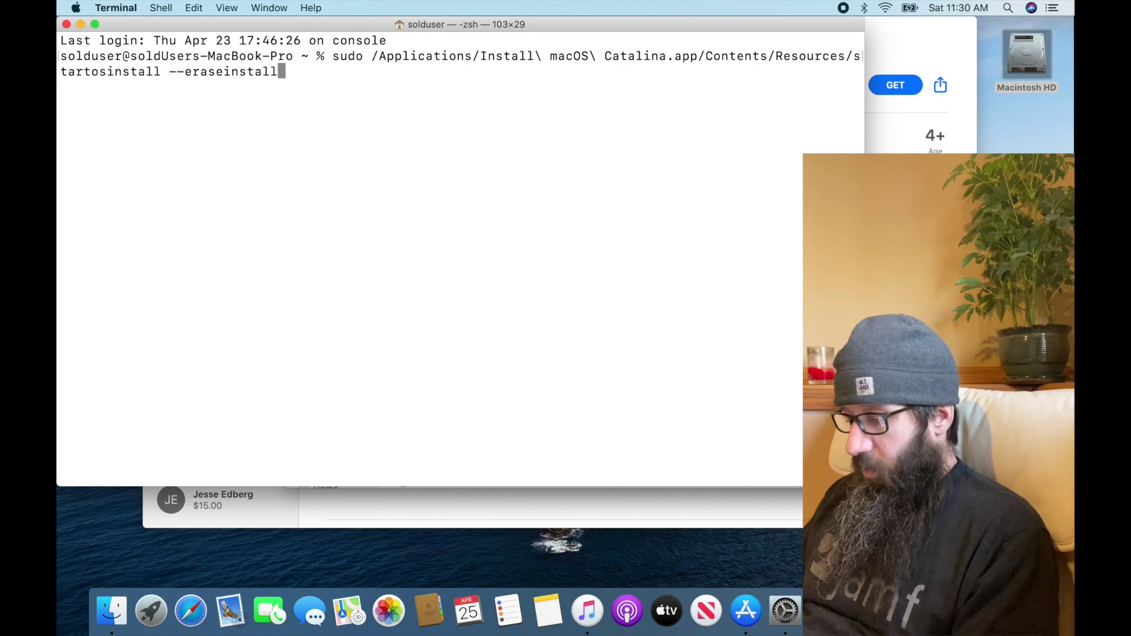
{"action": "type", "text": " --"}
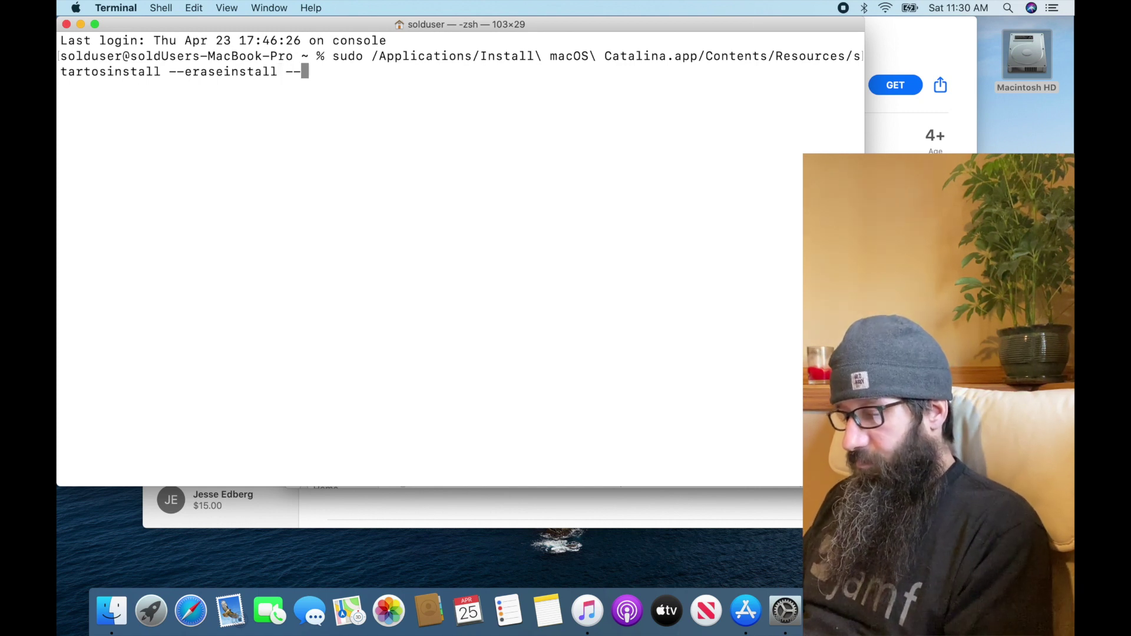
{"action": "type", "text": "nointeracti"}
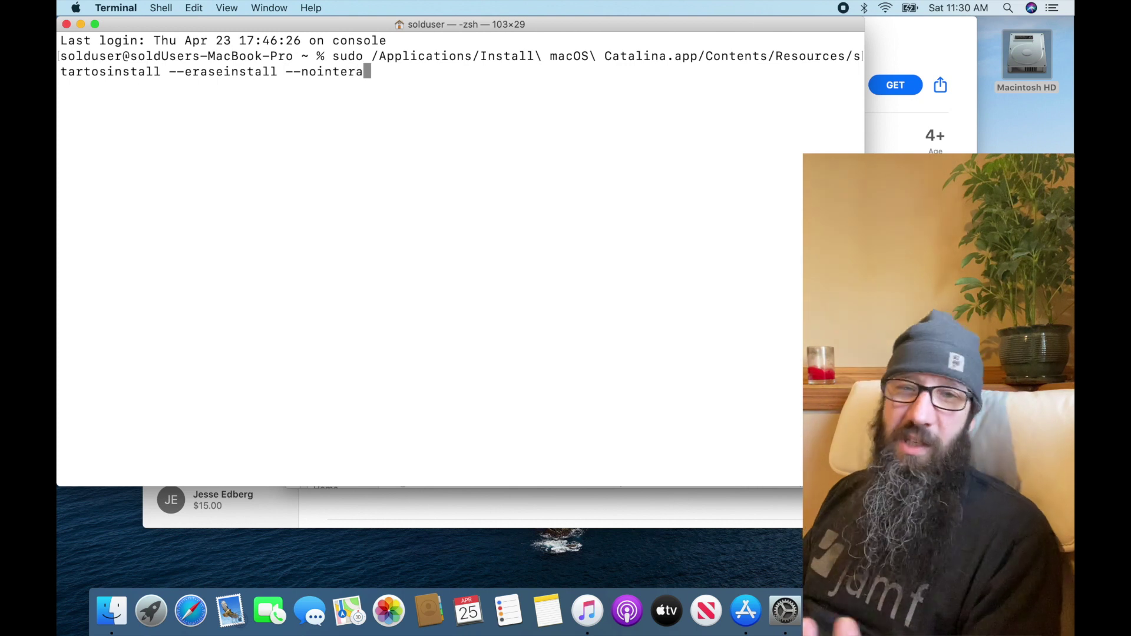
{"action": "type", "text": "on"}
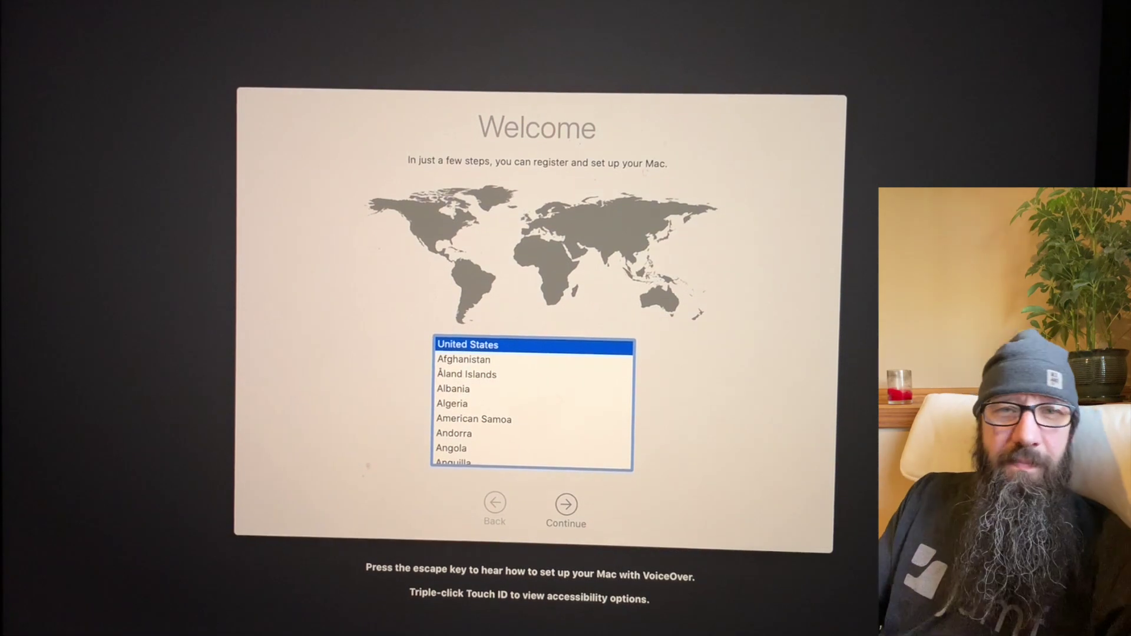
Keep United States as the region and join a Wi-Fi network
{"action": "left_click", "coordinate": [567, 510]}
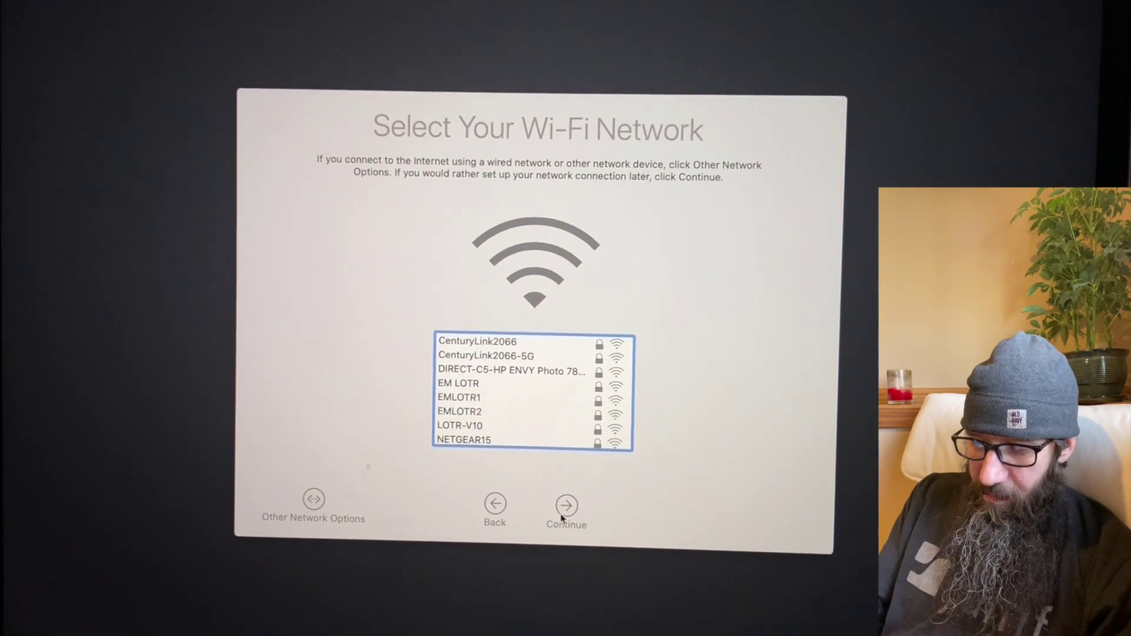
{"action": "left_click", "coordinate": [566, 511]}
{"action": "left_click", "coordinate": [642, 173]}
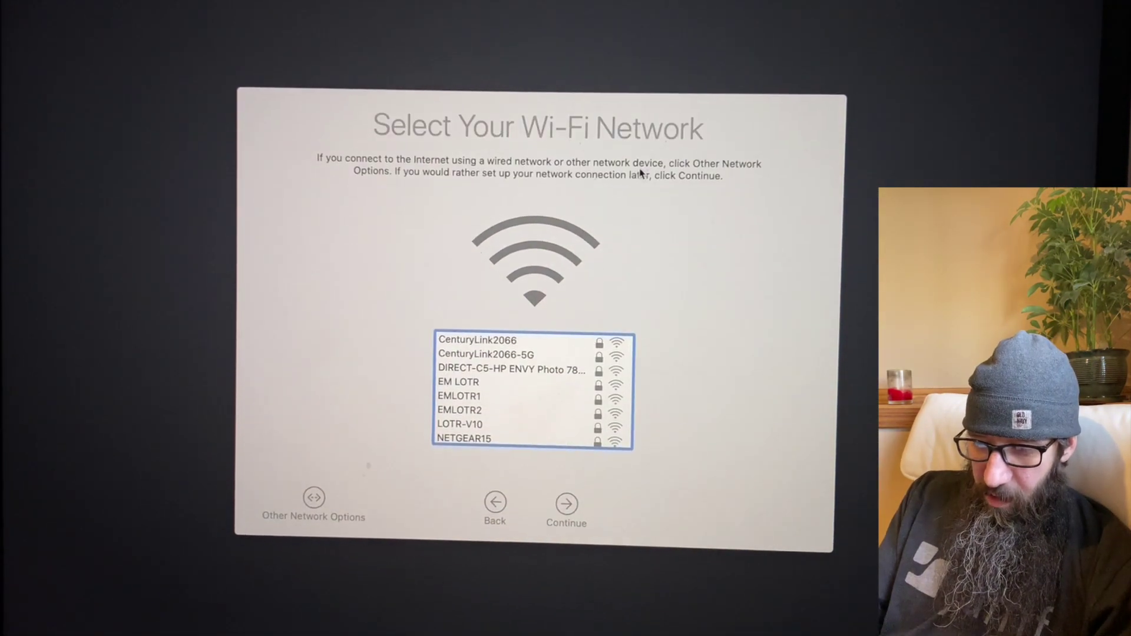
{"action": "left_click", "coordinate": [567, 506]}
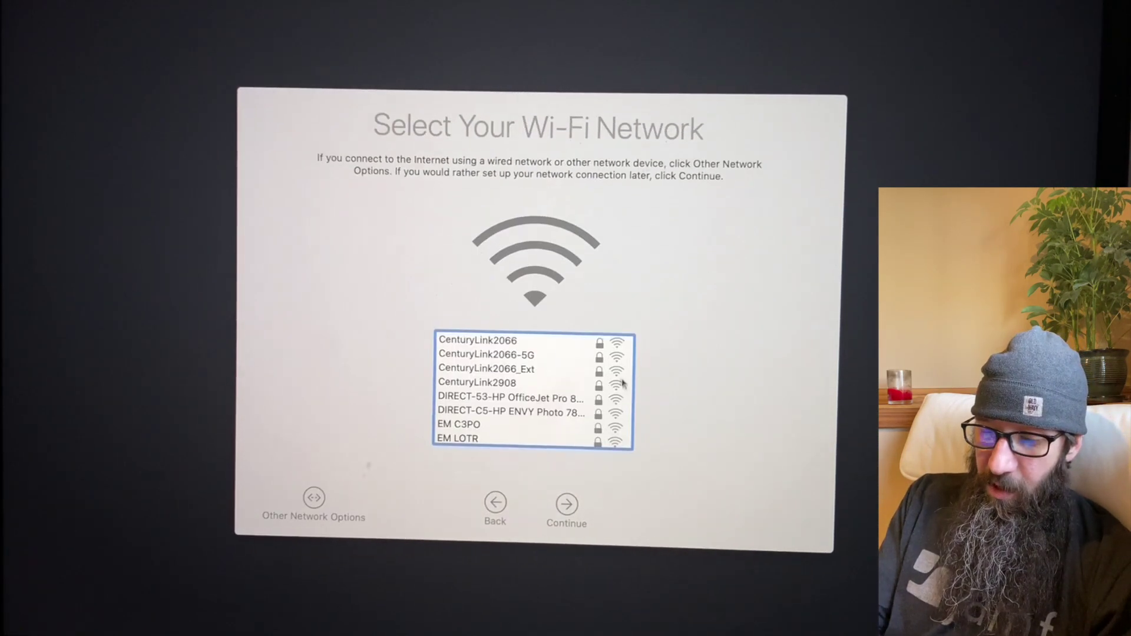
{"action": "scroll", "coordinate": [505, 422], "scroll_direction": "down", "scroll_amount": 5}
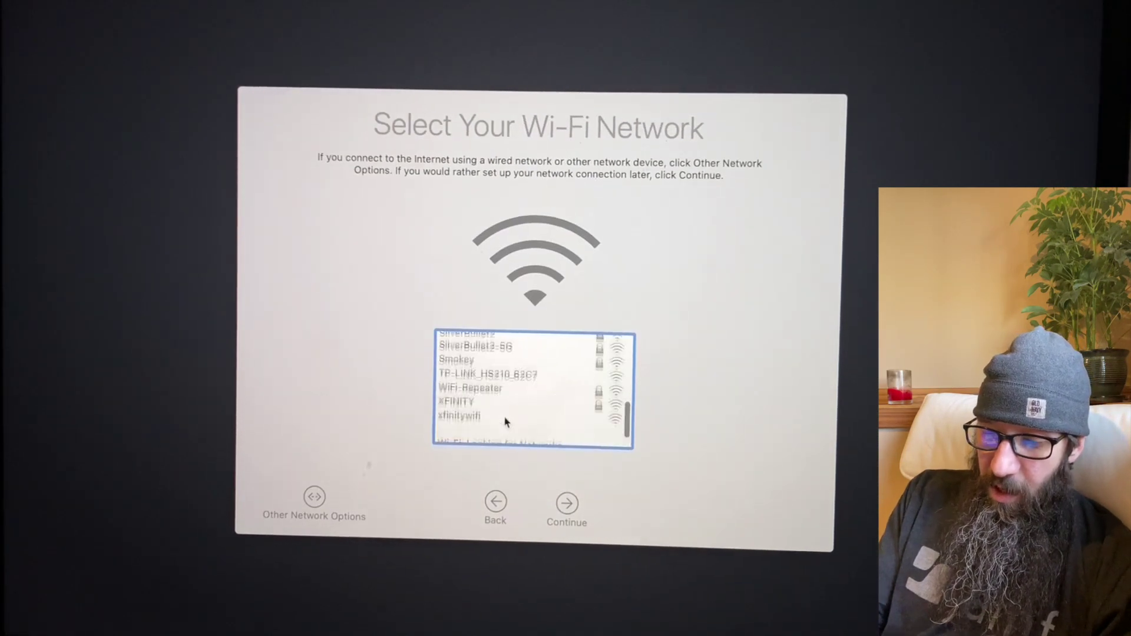
{"action": "scroll", "coordinate": [505, 422], "scroll_direction": "up", "scroll_amount": 5}
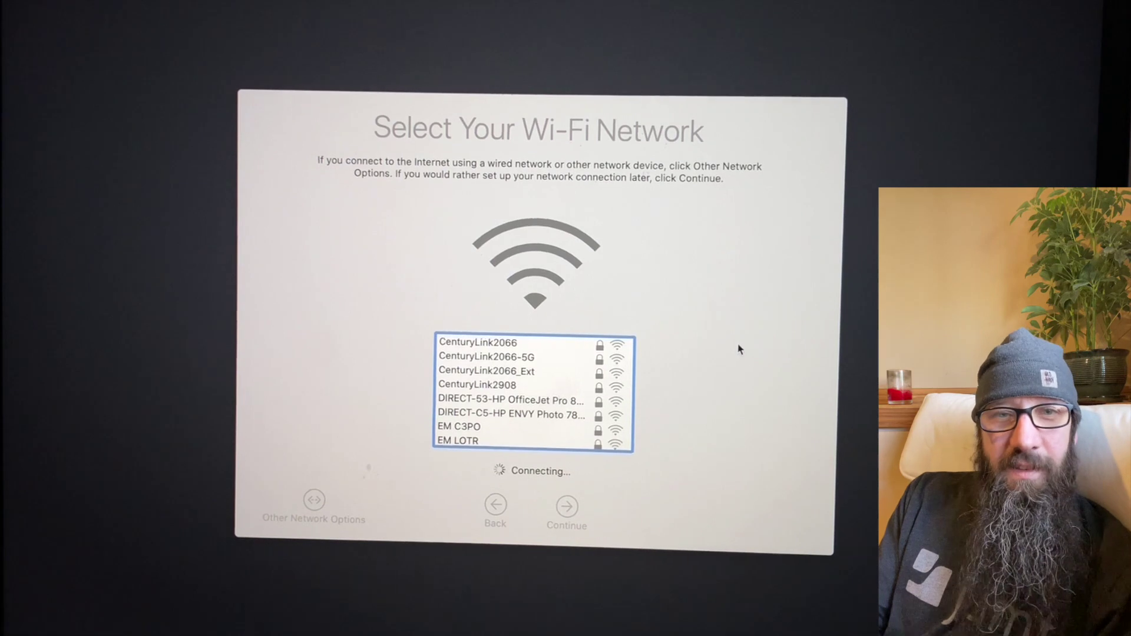
Pass Data & Privacy, decline the Mac transfer, and agree to the macOS licence
{"action": "left_click", "coordinate": [567, 504]}
{"action": "left_click", "coordinate": [567, 504]}
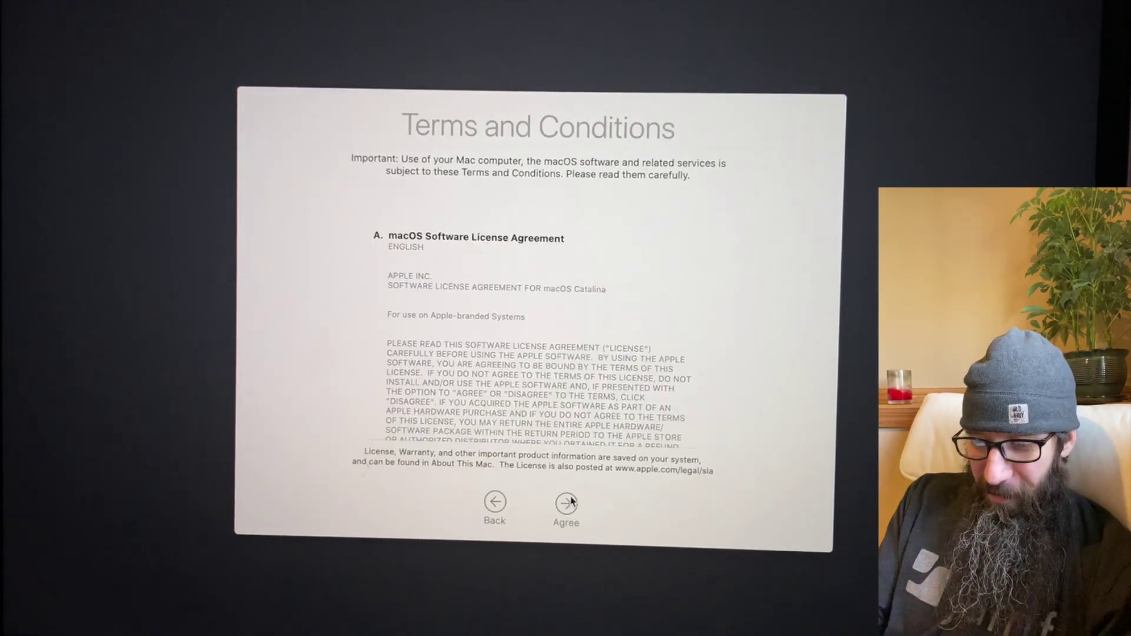
{"action": "left_click", "coordinate": [565, 571]}
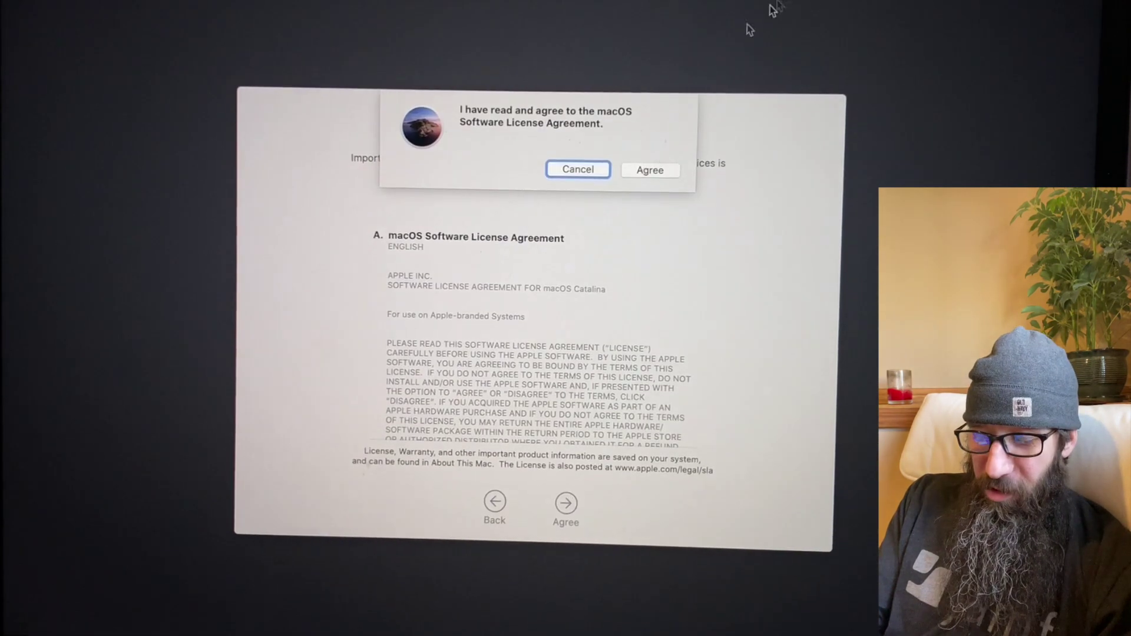
{"action": "left_click", "coordinate": [652, 170]}
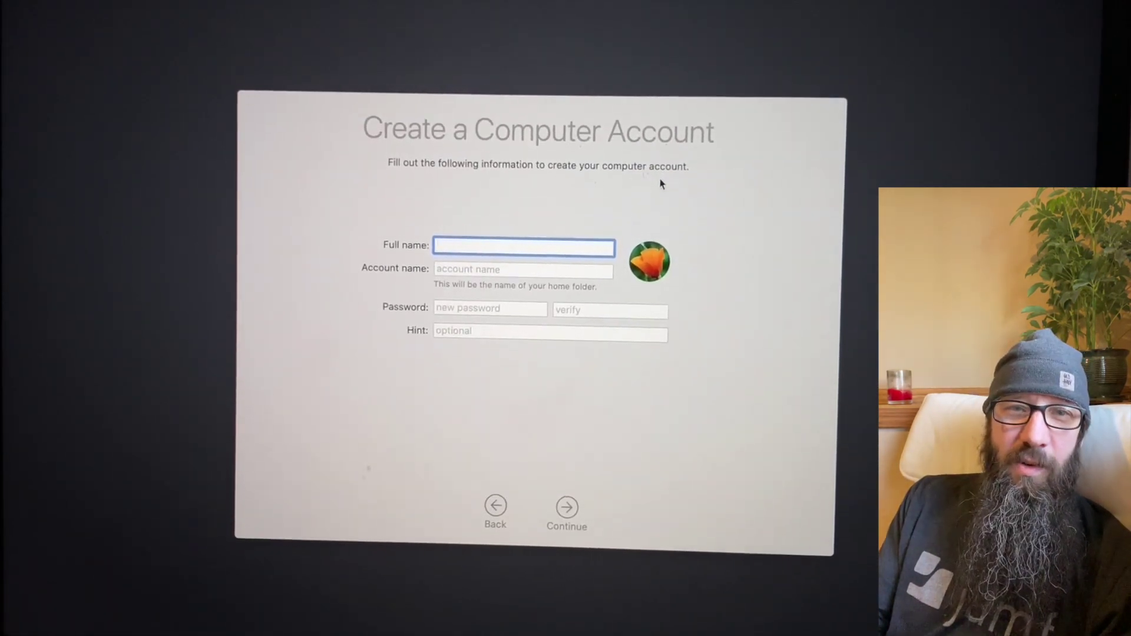
Create the account with a full name and password, then accept Express Set Up defaults
{"action": "type", "text": "soldUser"}
{"action": "key", "text": "Tab"}
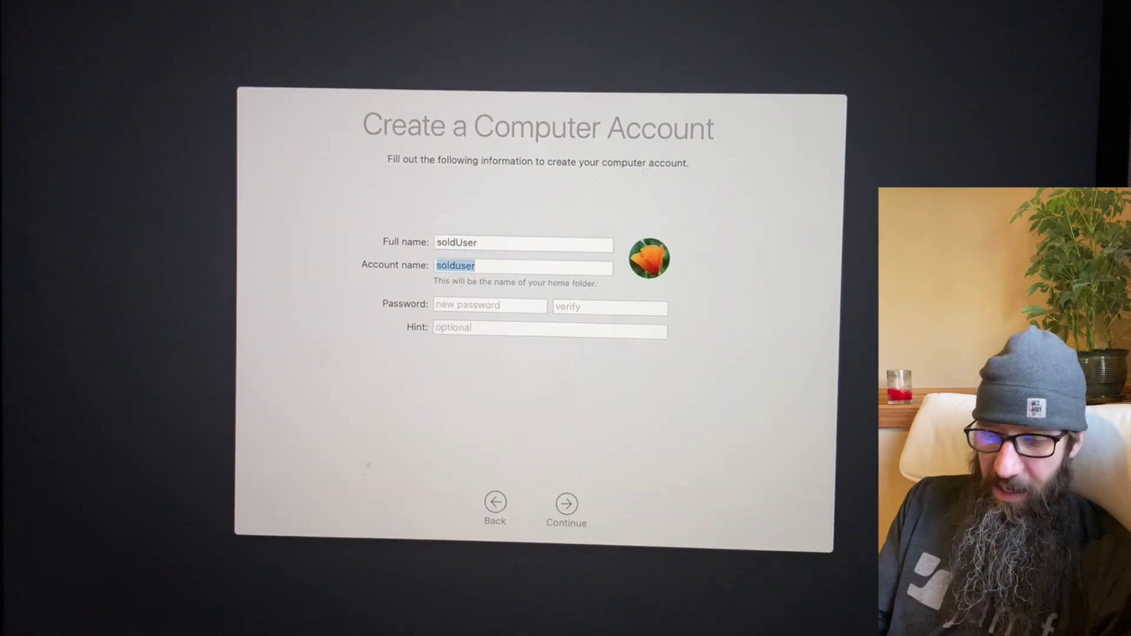
{"action": "key", "text": "Tab"}
{"action": "key", "text": "Tab"}
{"action": "type", "text": "1234"}
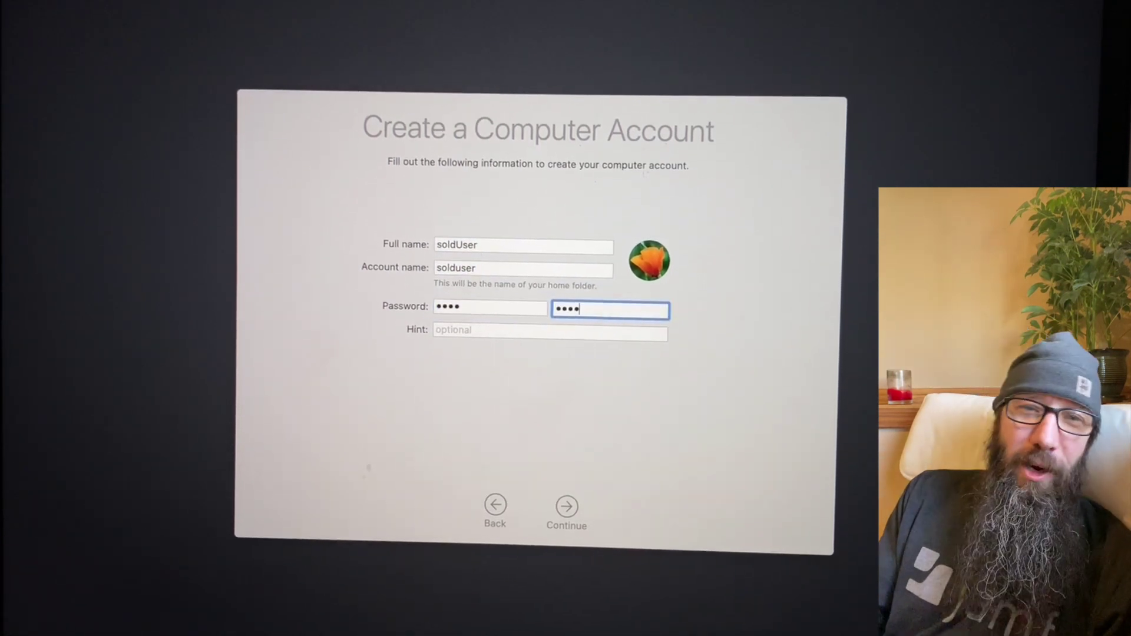
{"action": "left_click", "coordinate": [571, 506]}
Skip analytics, Screen Time, Hey Siri training and Siri audio sharing
{"action": "left_click", "coordinate": [567, 504]}
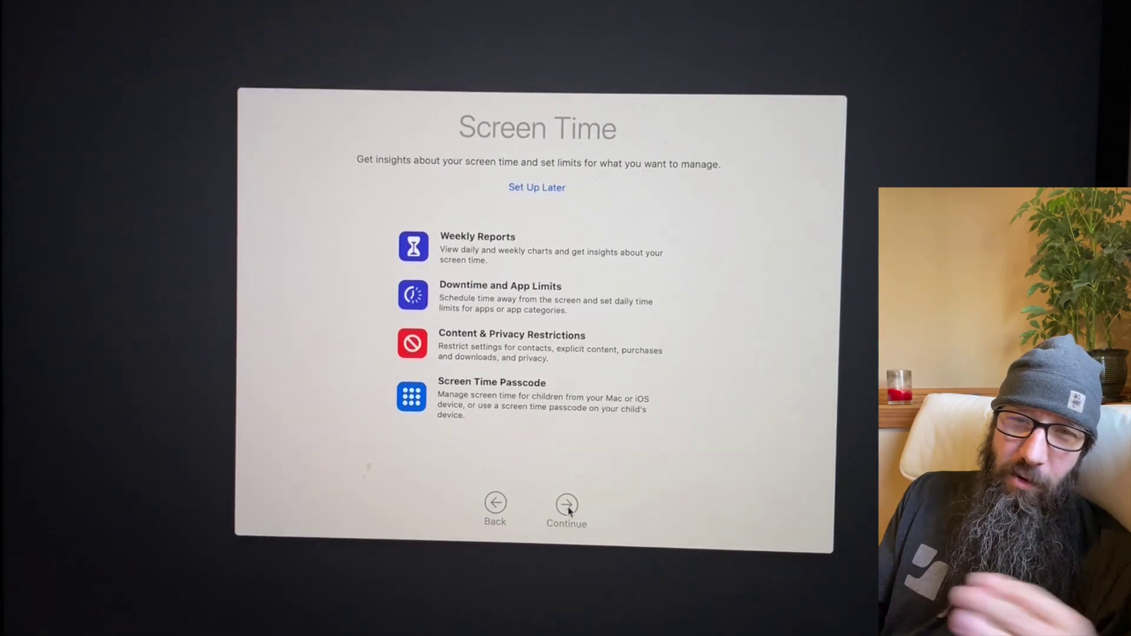
{"action": "left_click", "coordinate": [567, 505]}
{"action": "left_click", "coordinate": [567, 504]}
{"action": "left_click", "coordinate": [566, 505]}
{"action": "left_click", "coordinate": [495, 505]}
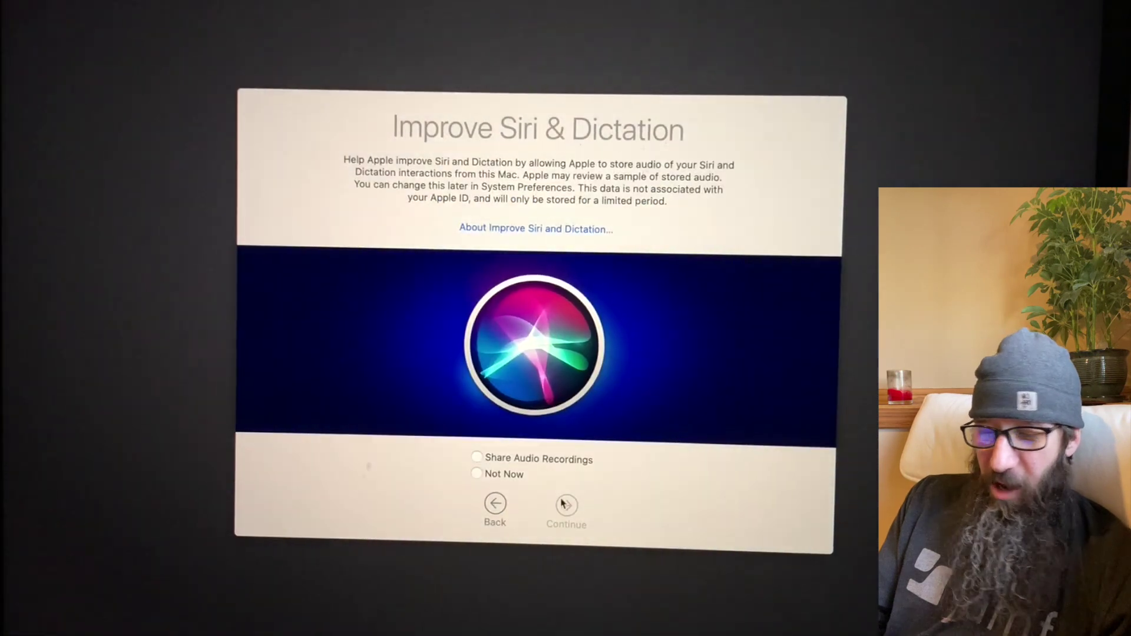
{"action": "left_click", "coordinate": [478, 473]}
{"action": "left_click", "coordinate": [567, 506]}
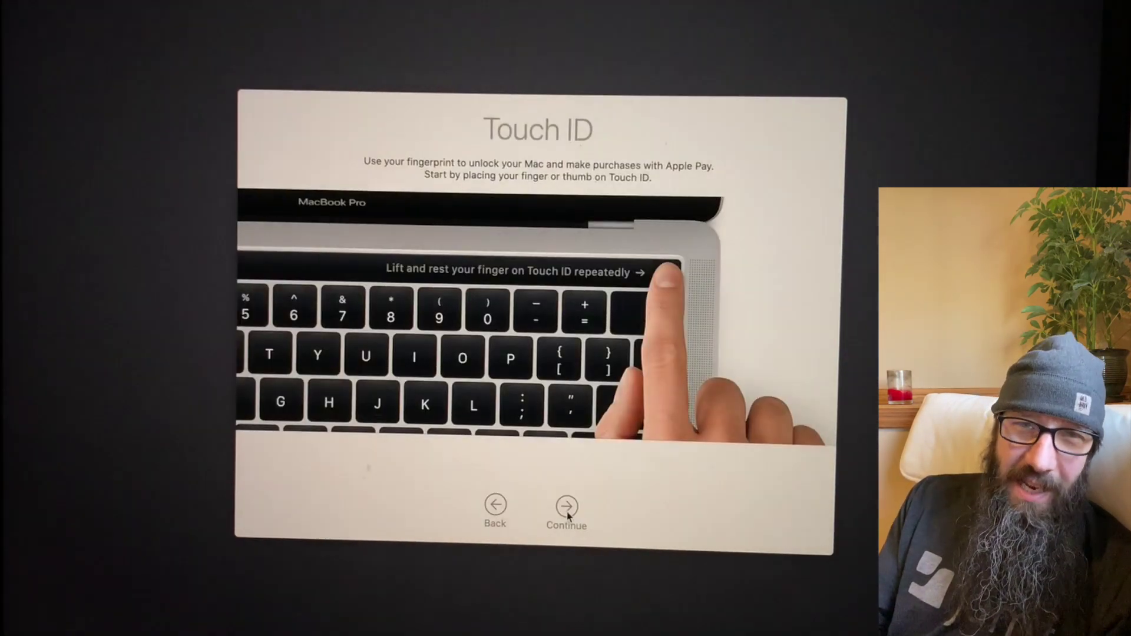
Skip Touch ID, keep the Light appearance, and pass the True Tone screen
{"action": "left_click", "coordinate": [567, 506]}
{"action": "left_click", "coordinate": [567, 192]}
{"action": "left_click", "coordinate": [644, 172]}
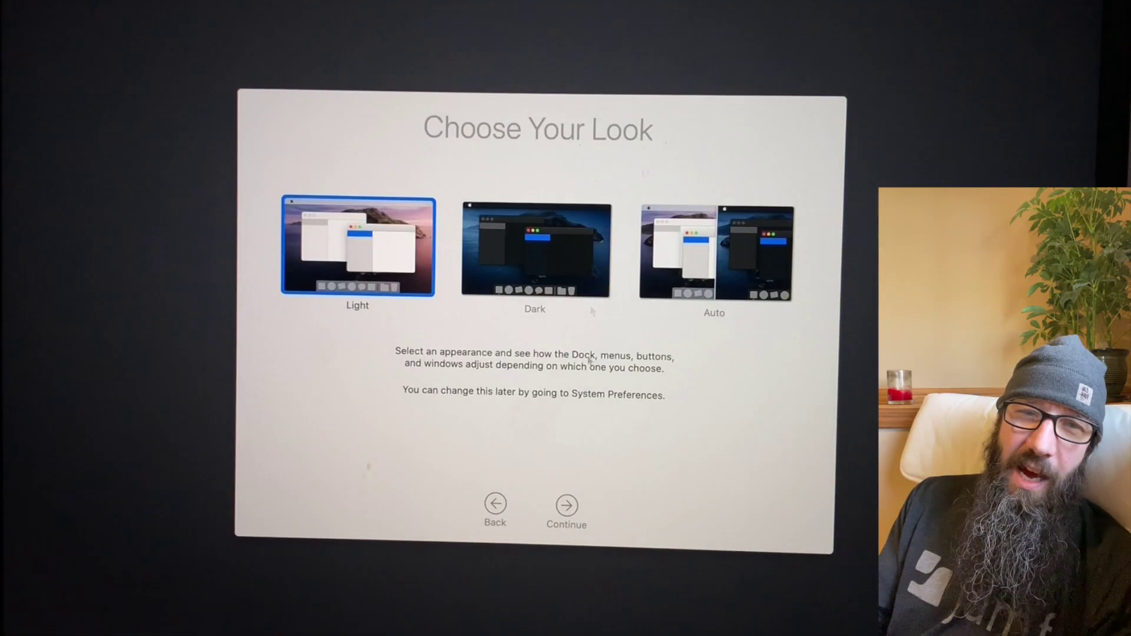
{"action": "left_click", "coordinate": [566, 505]}
{"action": "left_click", "coordinate": [566, 506]}
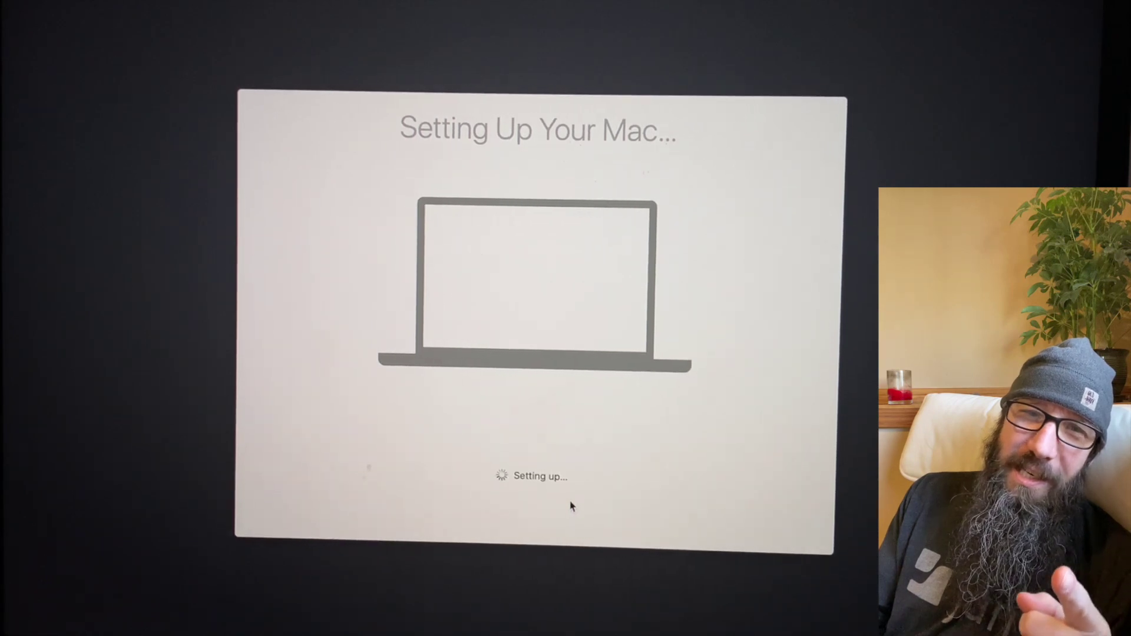